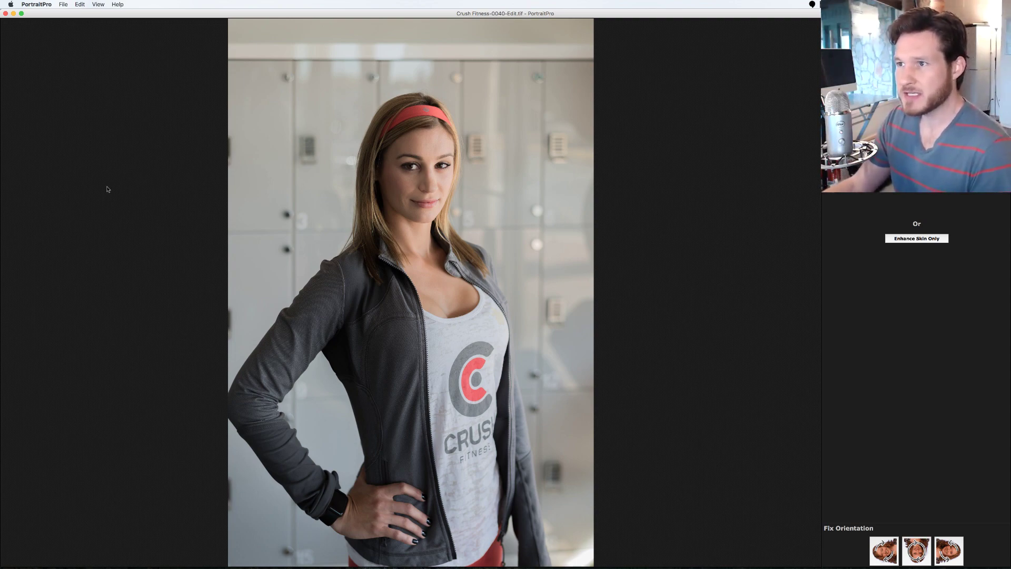
{"action": "left_click", "coordinate": [36, 5]}
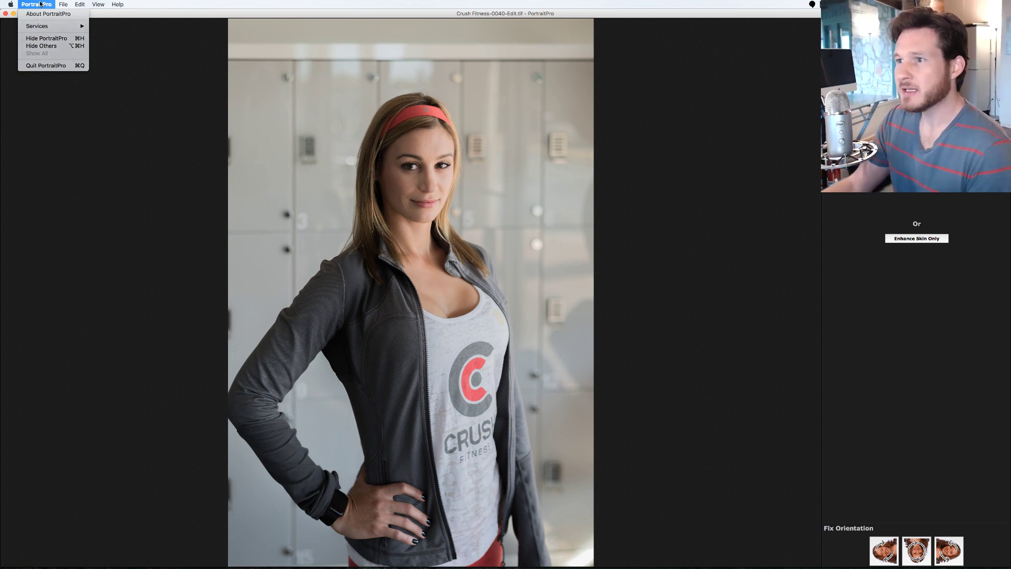
{"action": "left_click", "coordinate": [40, 4]}
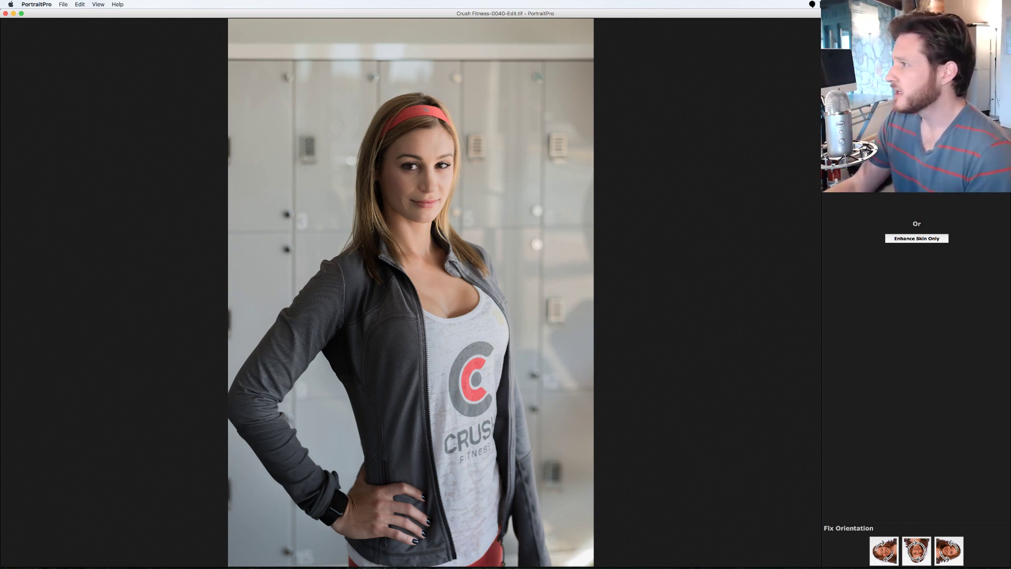
- Start locating the face and mark the outer corners of both eyes, the nose tip and both mouth corners
{"action": "left_click", "coordinate": [854, 187]}
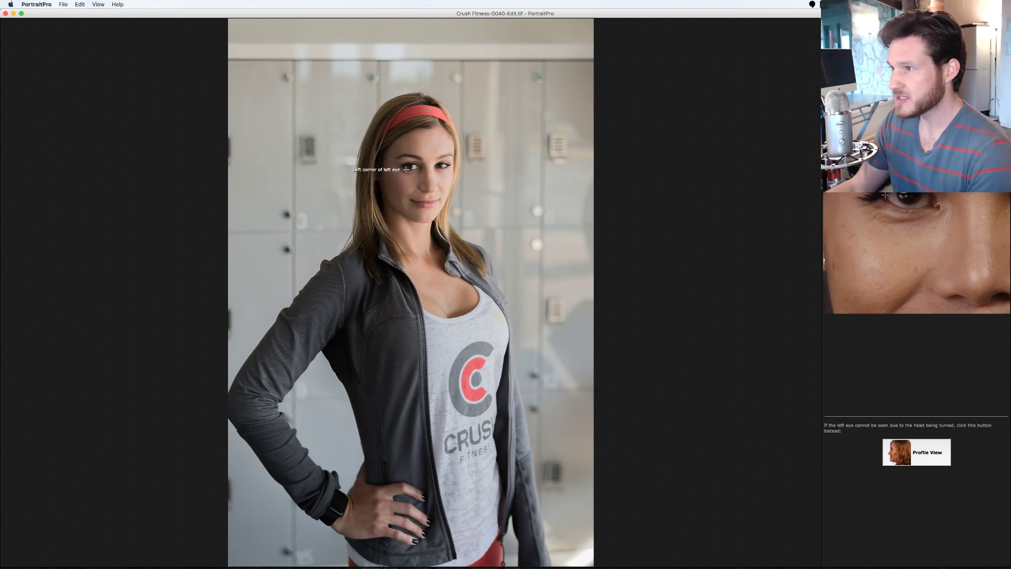
{"action": "scroll", "coordinate": [407, 169], "scroll_direction": "up", "scroll_amount": 5}
{"action": "left_click", "coordinate": [398, 157]}
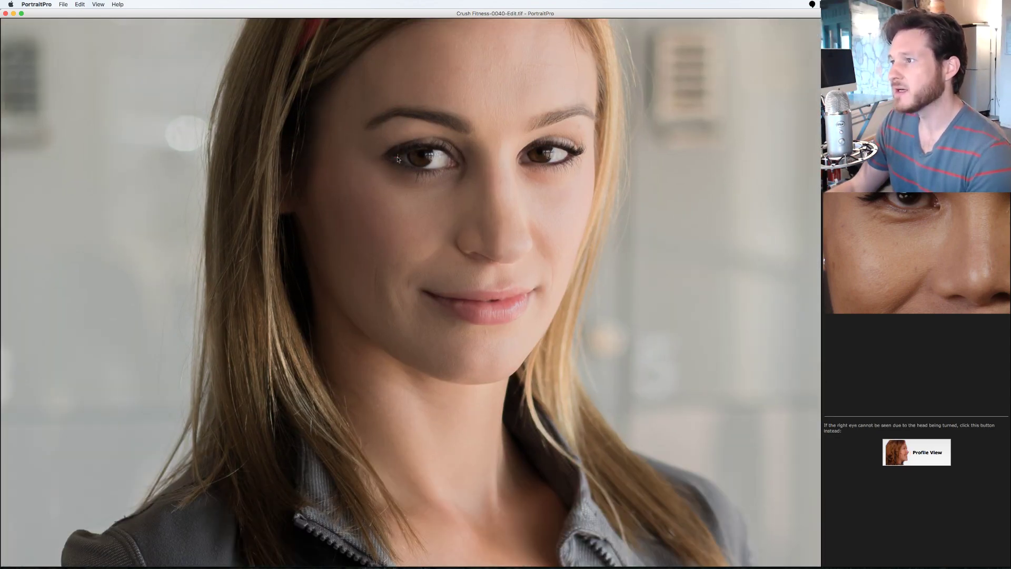
{"action": "left_click", "coordinate": [571, 155]}
{"action": "scroll", "coordinate": [570, 155], "scroll_direction": "down", "scroll_amount": 5}
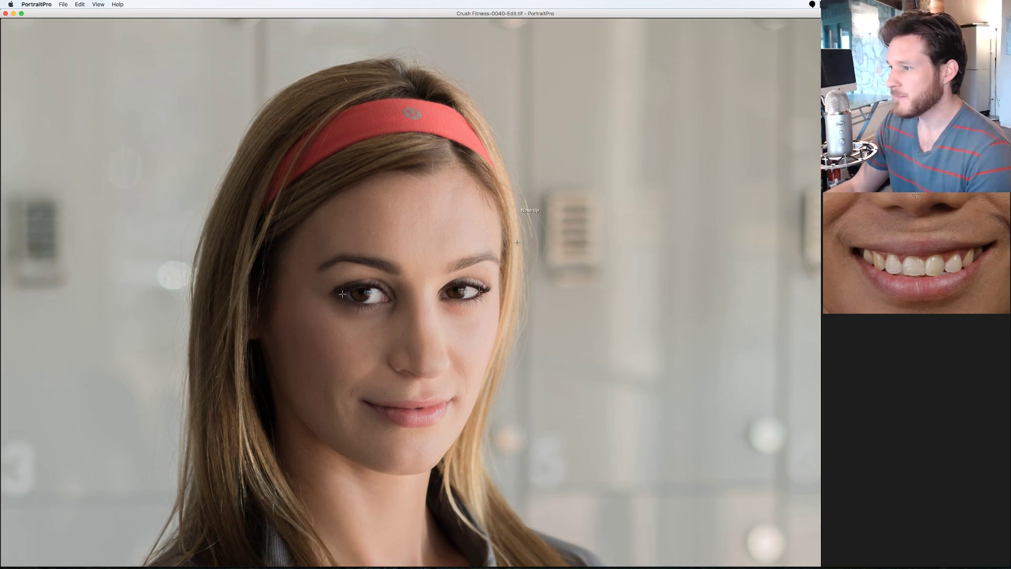
{"action": "left_click", "coordinate": [433, 363]}
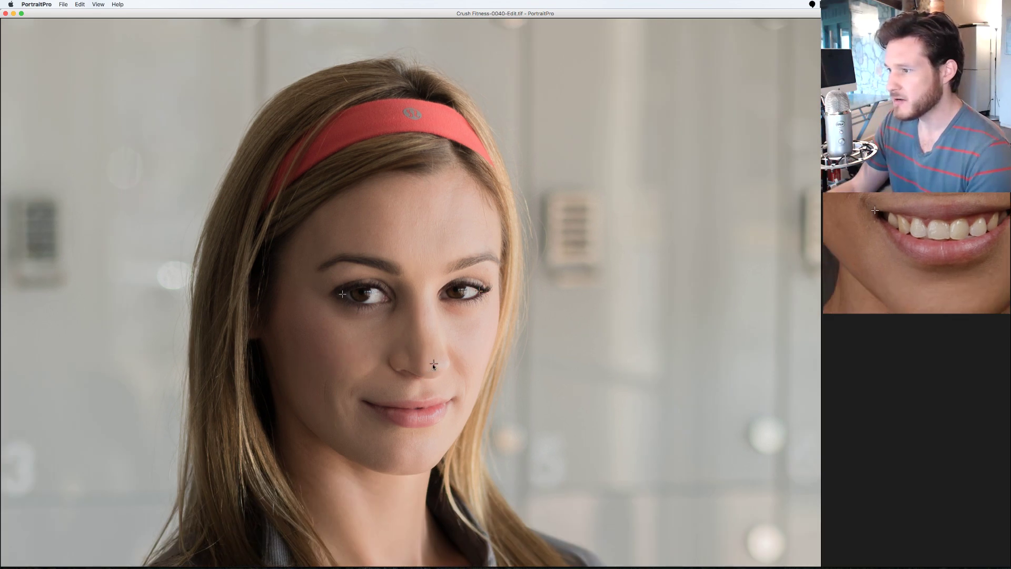
{"action": "left_click", "coordinate": [359, 401]}
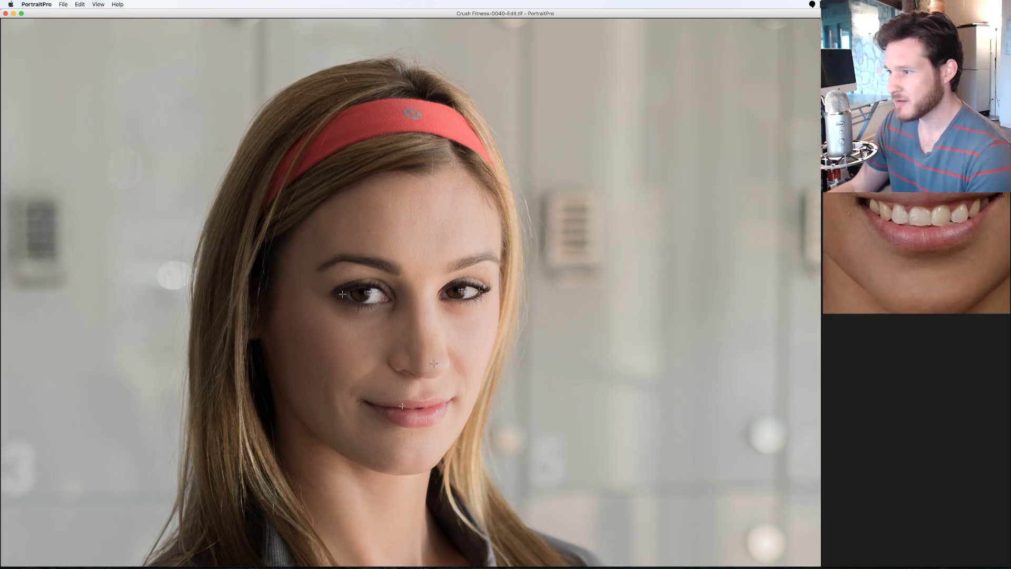
{"action": "left_click", "coordinate": [453, 399]}
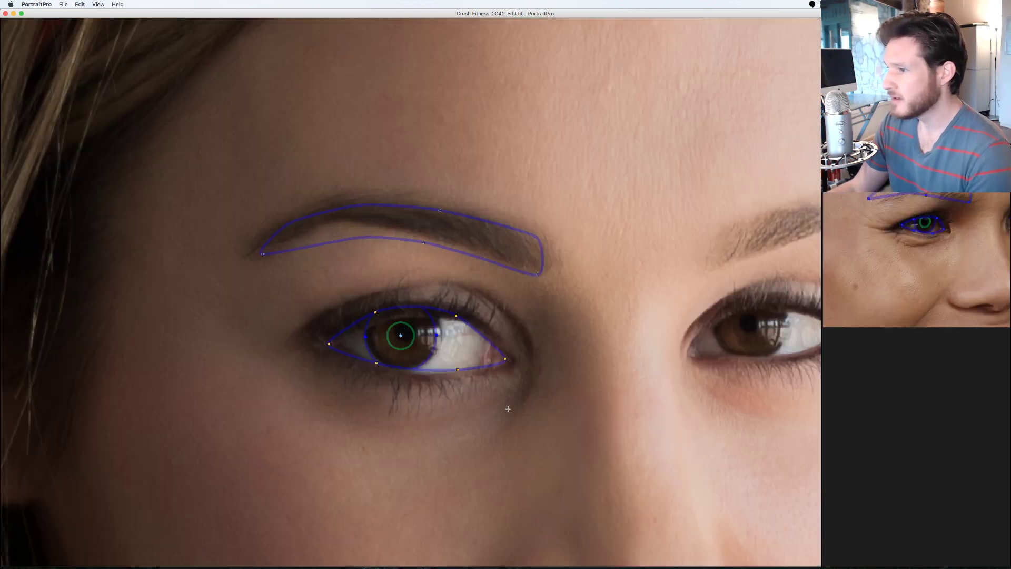
- Fit the left eye's outlines by adjusting the eye corners, eyebrow end, upper lid points and iris position
{"action": "left_click_drag", "start_coordinate": [536, 375], "coordinate": [526, 368]}
{"action": "left_click_drag", "start_coordinate": [243, 248], "coordinate": [231, 242]}
{"action": "left_click_drag", "start_coordinate": [326, 357], "coordinate": [335, 355]}
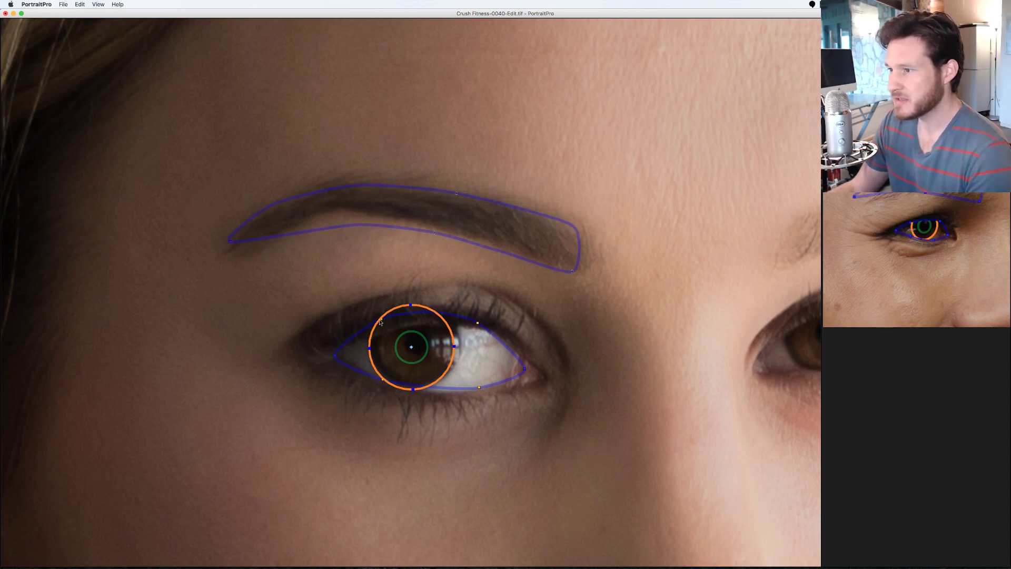
{"action": "left_click_drag", "start_coordinate": [381, 319], "coordinate": [384, 329]}
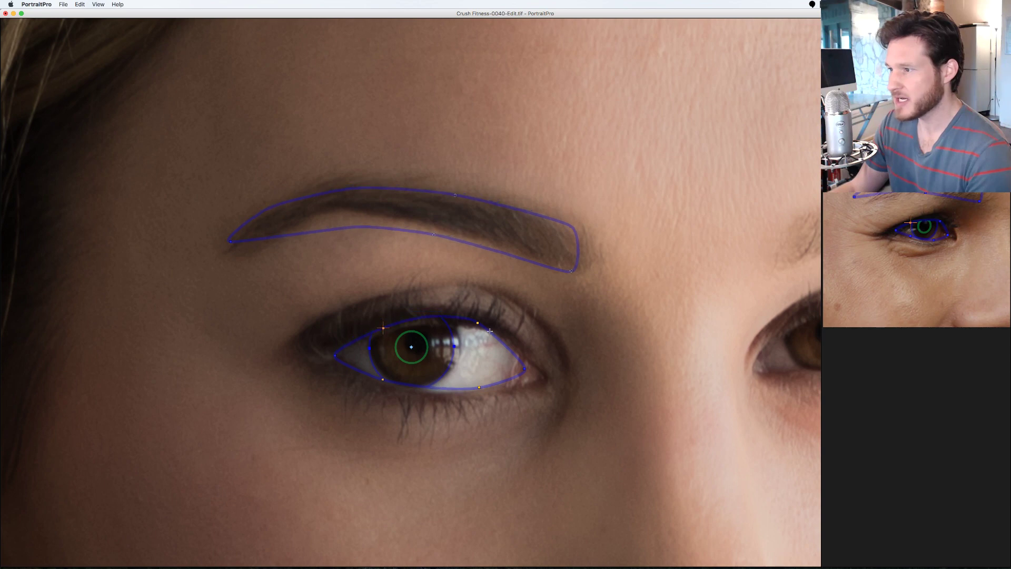
{"action": "left_click_drag", "start_coordinate": [477, 323], "coordinate": [478, 326]}
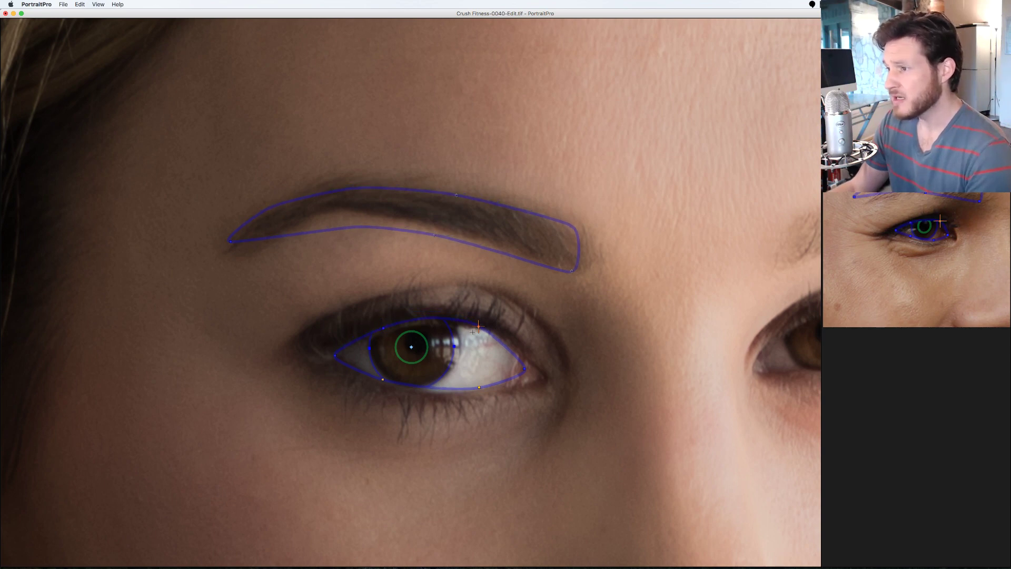
{"action": "left_click_drag", "start_coordinate": [412, 347], "coordinate": [416, 348]}
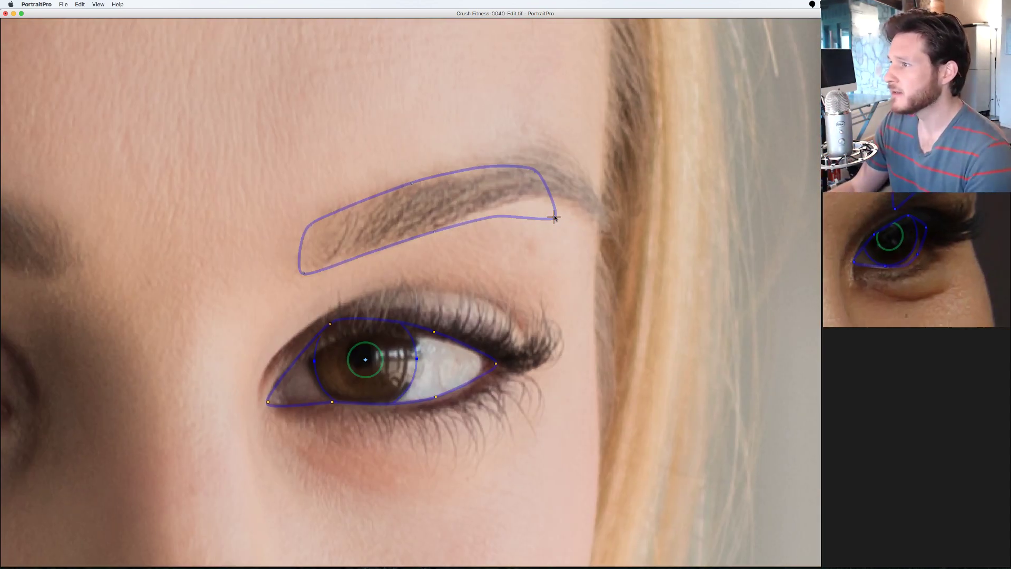
- Fit the right eye's outlines to the eyebrow tip, eye corners, upper lid and iris, and accept them
{"action": "left_click_drag", "start_coordinate": [558, 218], "coordinate": [604, 213]}
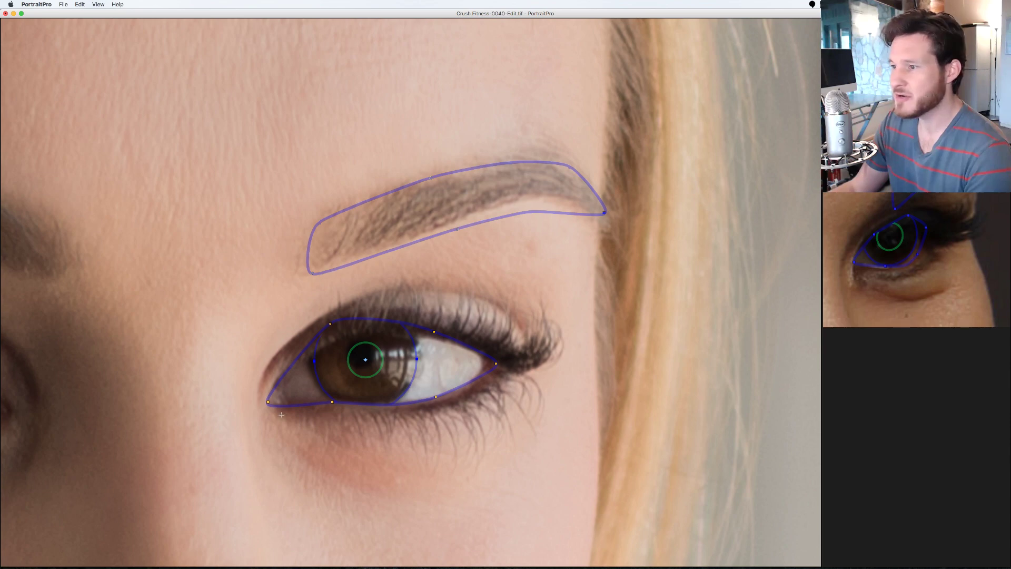
{"action": "left_click_drag", "start_coordinate": [268, 402], "coordinate": [283, 393]}
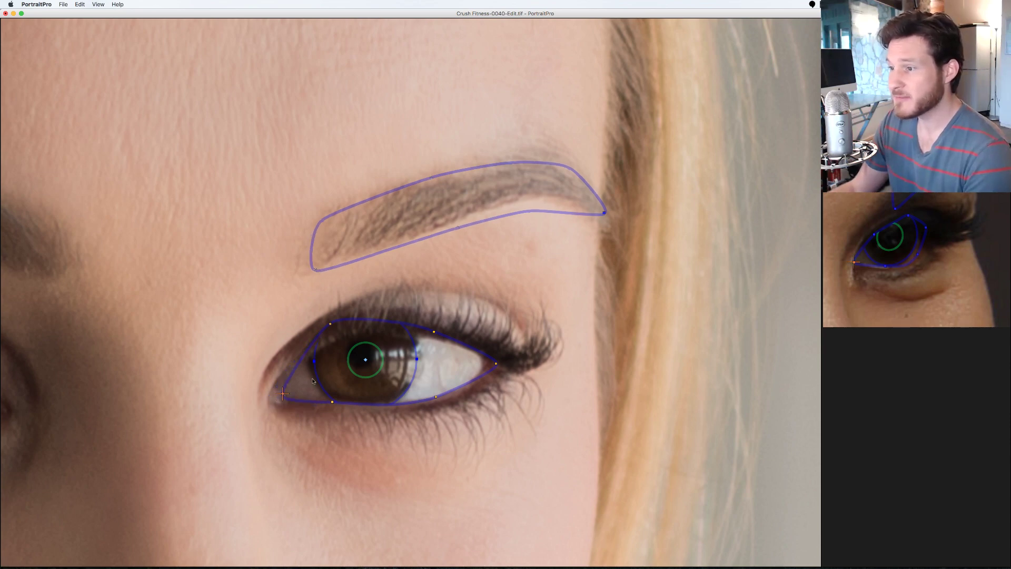
{"action": "left_click_drag", "start_coordinate": [331, 323], "coordinate": [338, 337]}
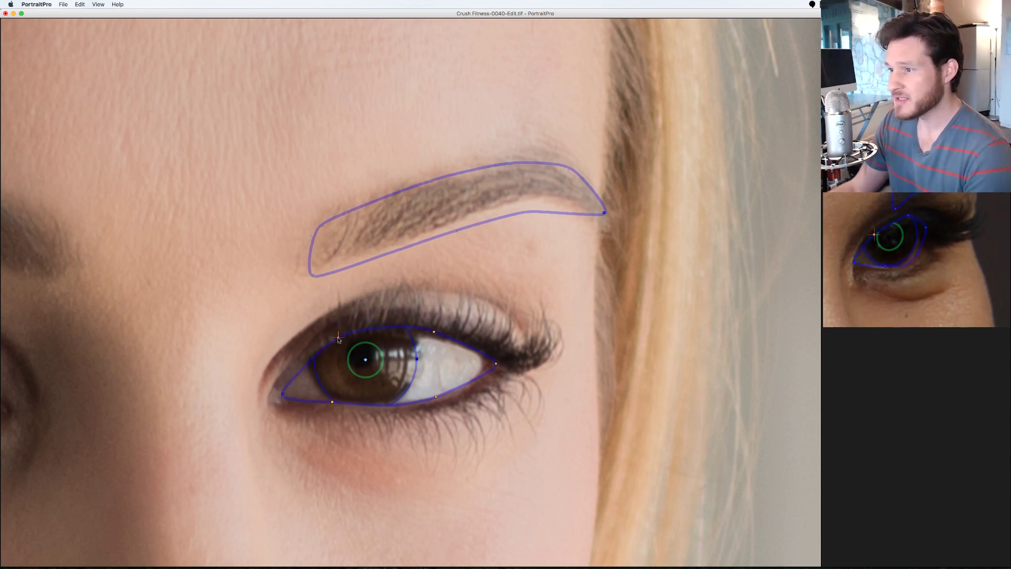
{"action": "left_click_drag", "start_coordinate": [434, 332], "coordinate": [435, 339]}
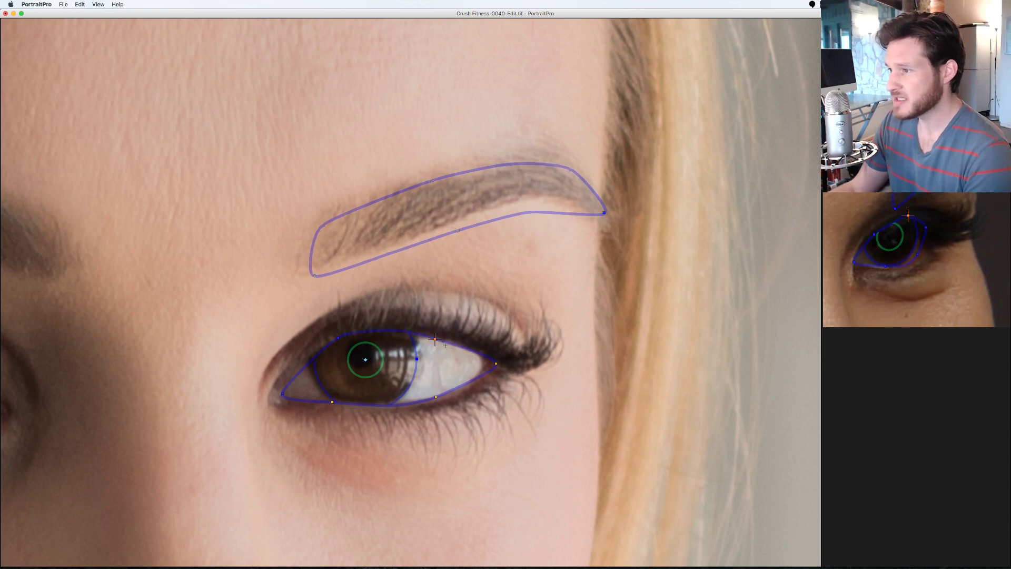
{"action": "left_click_drag", "start_coordinate": [496, 363], "coordinate": [490, 360]}
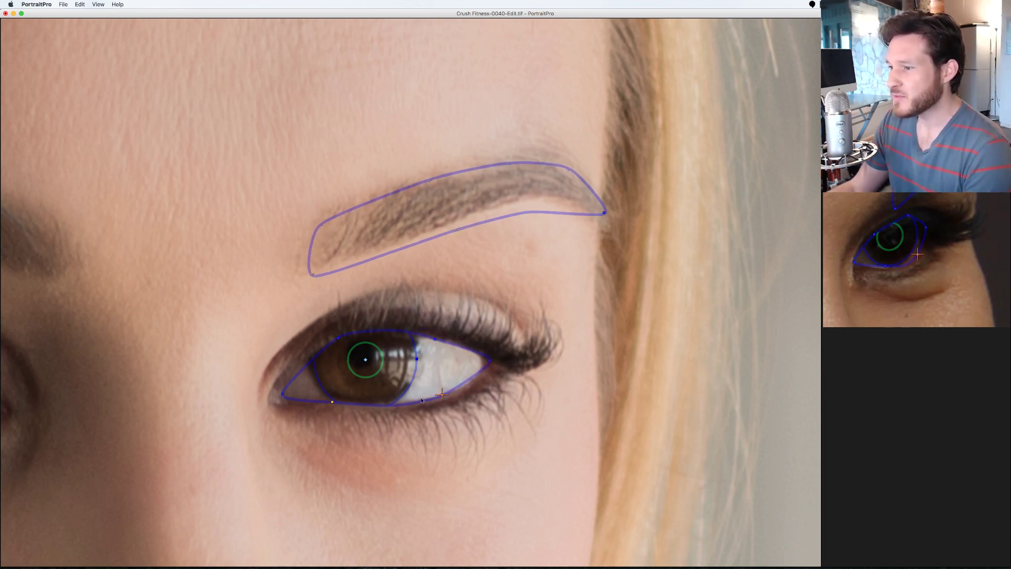
{"action": "left_click_drag", "start_coordinate": [365, 360], "coordinate": [364, 361]}
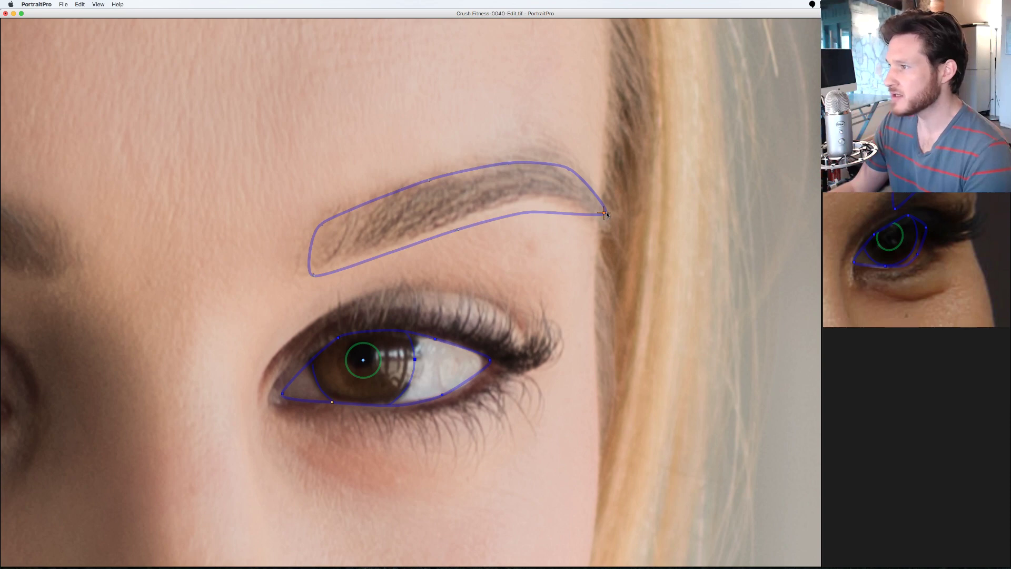
{"action": "left_click_drag", "start_coordinate": [605, 215], "coordinate": [605, 203]}
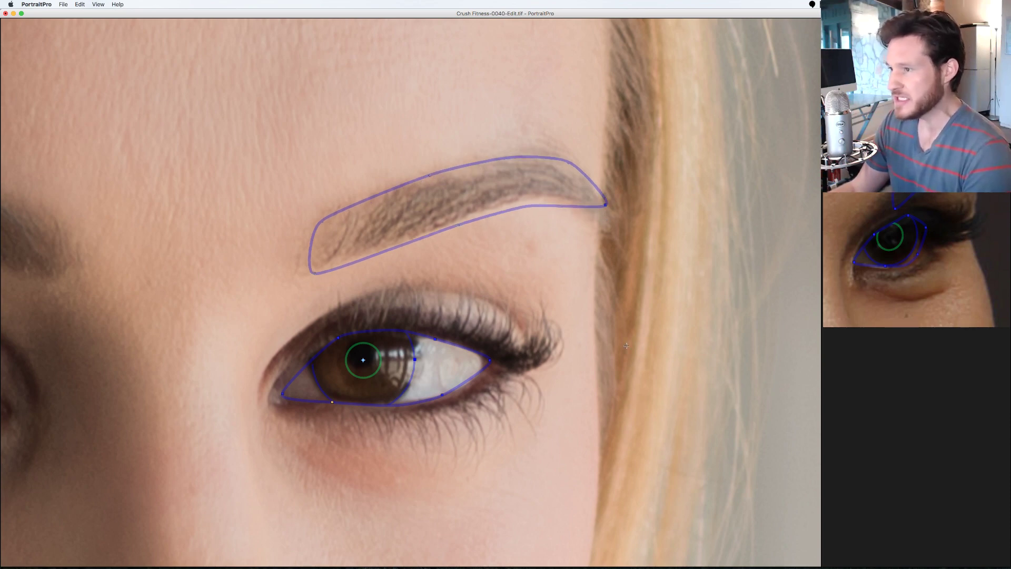
{"action": "key", "text": "Return"}
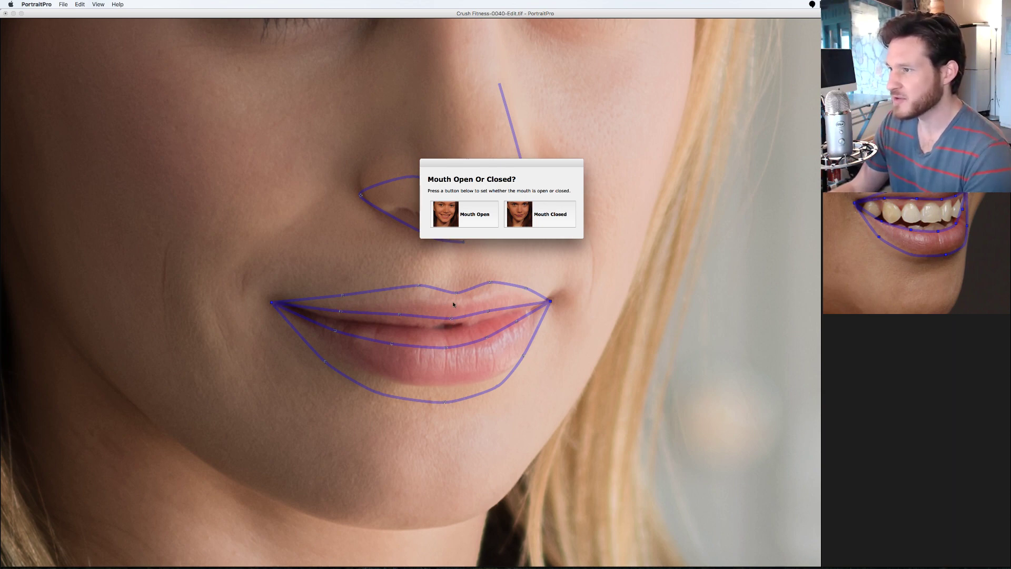
- Set the mouth as closed and fit the outline to the upper lip, lower lip and nose tip
{"action": "left_click", "coordinate": [546, 223]}
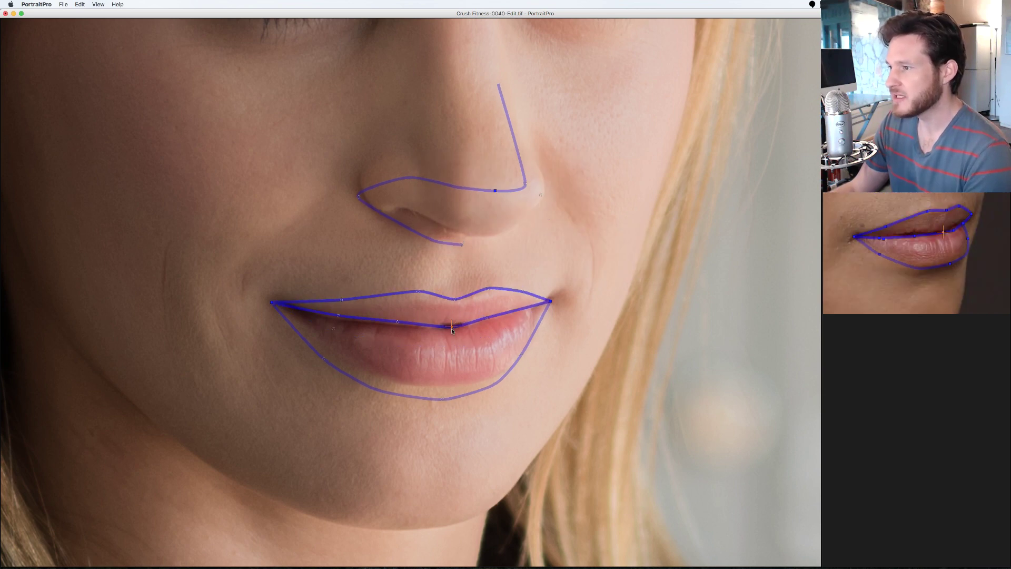
{"action": "left_click_drag", "start_coordinate": [455, 304], "coordinate": [455, 309]}
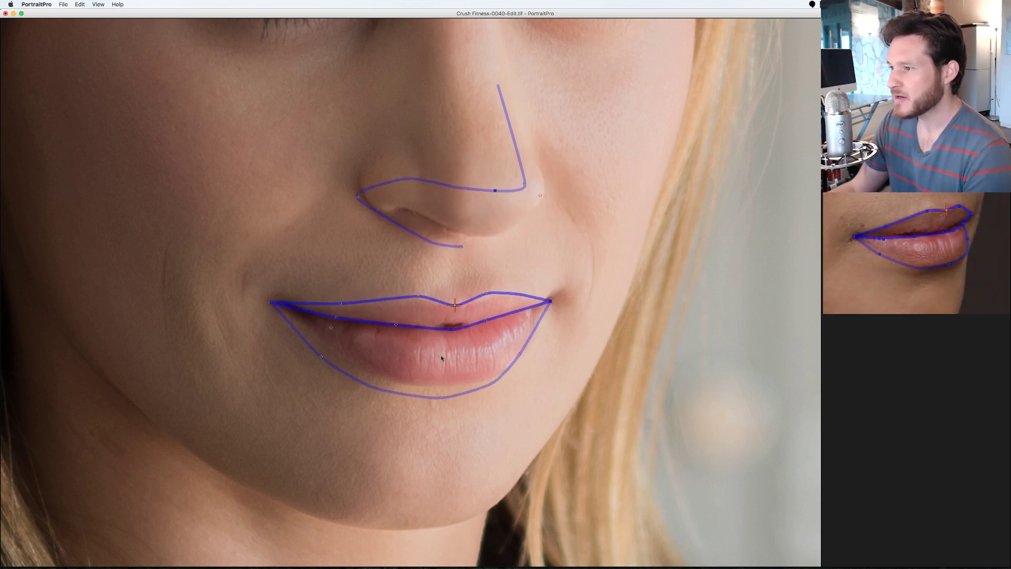
{"action": "left_click_drag", "start_coordinate": [440, 398], "coordinate": [451, 388]}
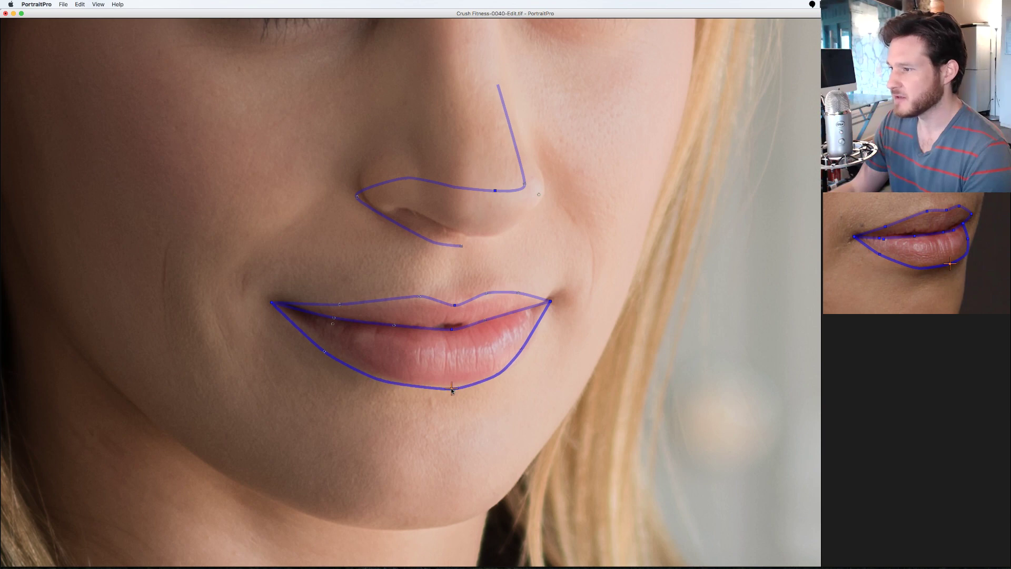
{"action": "left_click_drag", "start_coordinate": [517, 356], "coordinate": [525, 353]}
{"action": "left_click_drag", "start_coordinate": [496, 191], "coordinate": [498, 198]}
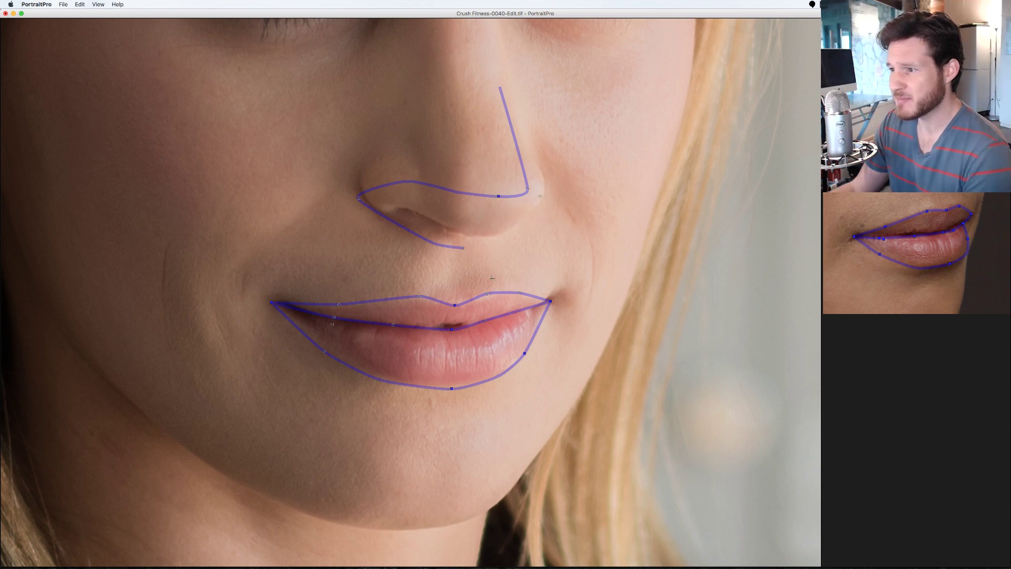
- Refine the outline along the left side of the lower lip and the line between the lips, and accept it
{"action": "left_click_drag", "start_coordinate": [325, 352], "coordinate": [330, 345]}
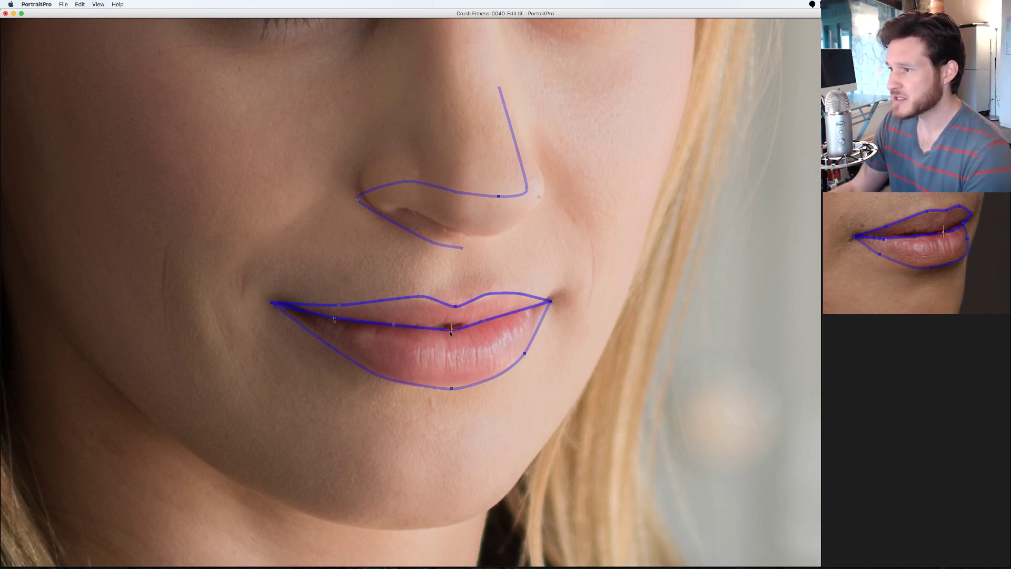
{"action": "left_click_drag", "start_coordinate": [451, 331], "coordinate": [454, 329]}
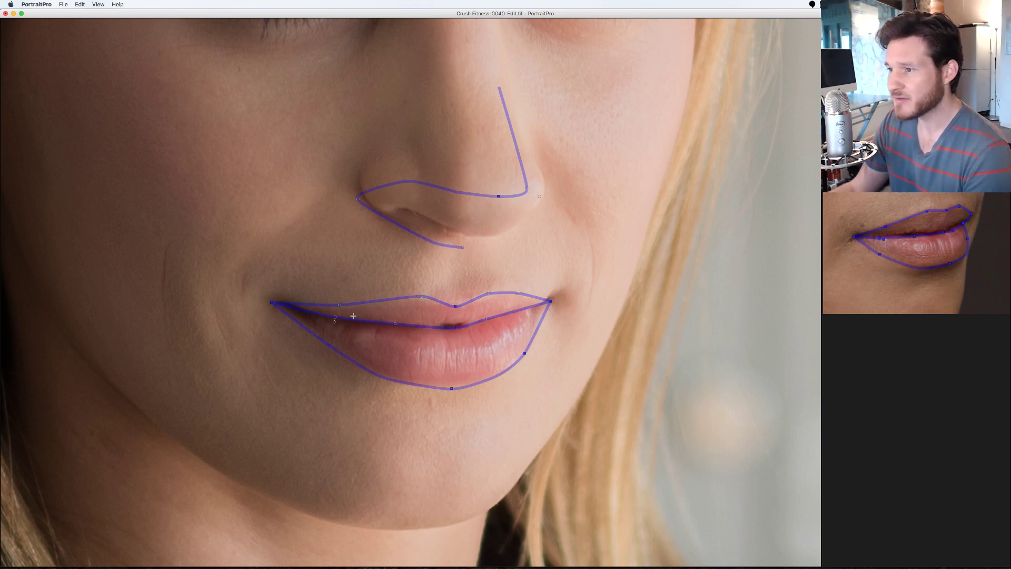
{"action": "left_click_drag", "start_coordinate": [336, 320], "coordinate": [338, 321]}
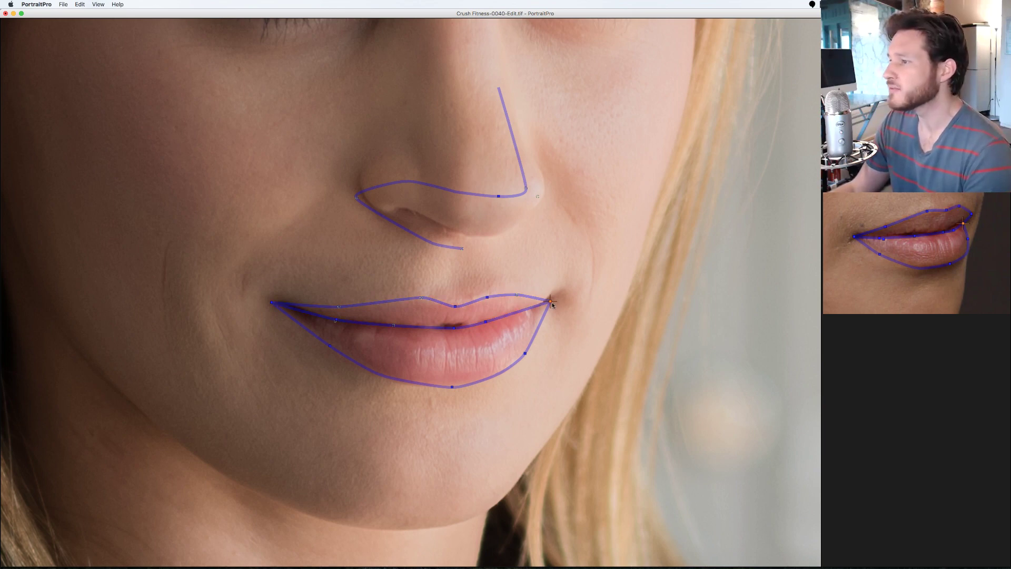
{"action": "key", "text": "super+0"}
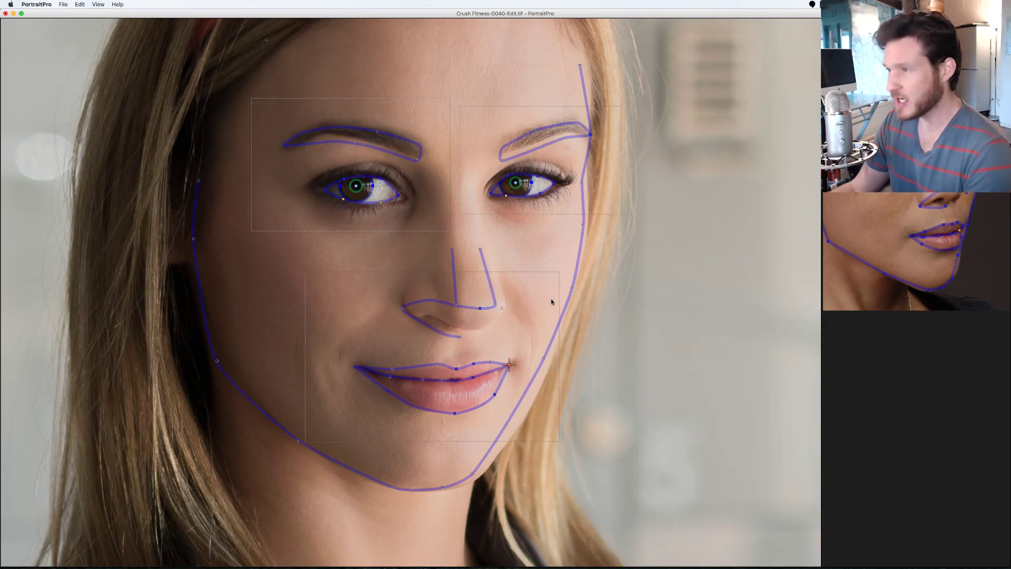
- Fit the face outline at the chin, right jaw, hairline and left cheek, and accept it
{"action": "left_click_drag", "start_coordinate": [469, 465], "coordinate": [475, 467]}
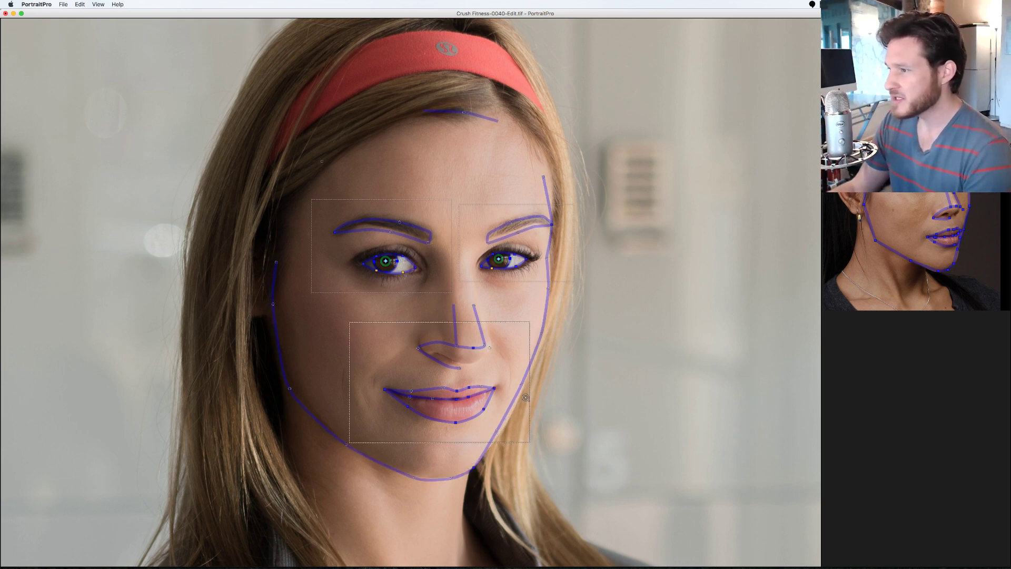
{"action": "left_click_drag", "start_coordinate": [523, 388], "coordinate": [526, 390]}
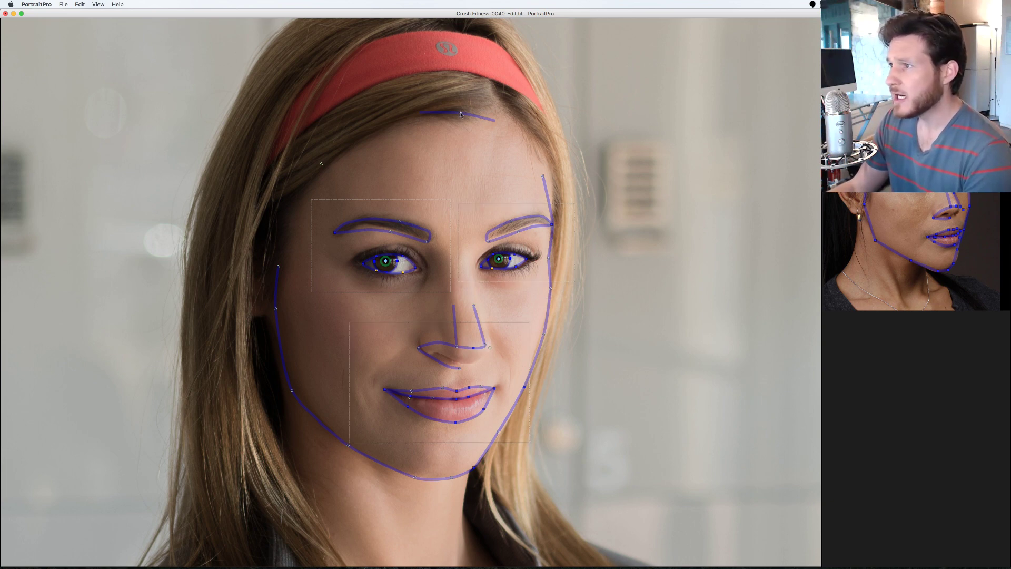
{"action": "left_click_drag", "start_coordinate": [461, 114], "coordinate": [461, 114]}
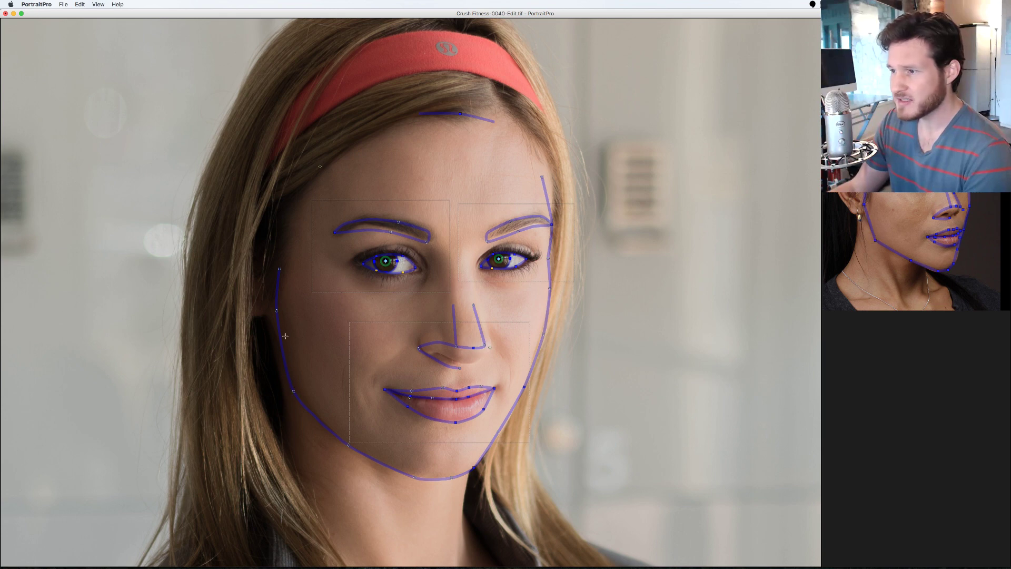
{"action": "left_click_drag", "start_coordinate": [277, 311], "coordinate": [275, 312]}
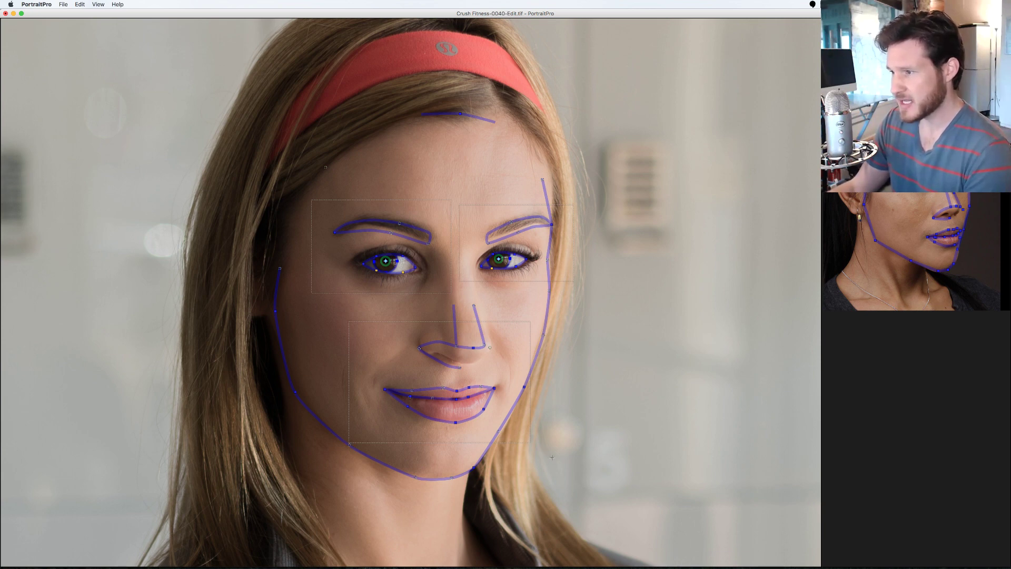
{"action": "key", "text": "Return"}
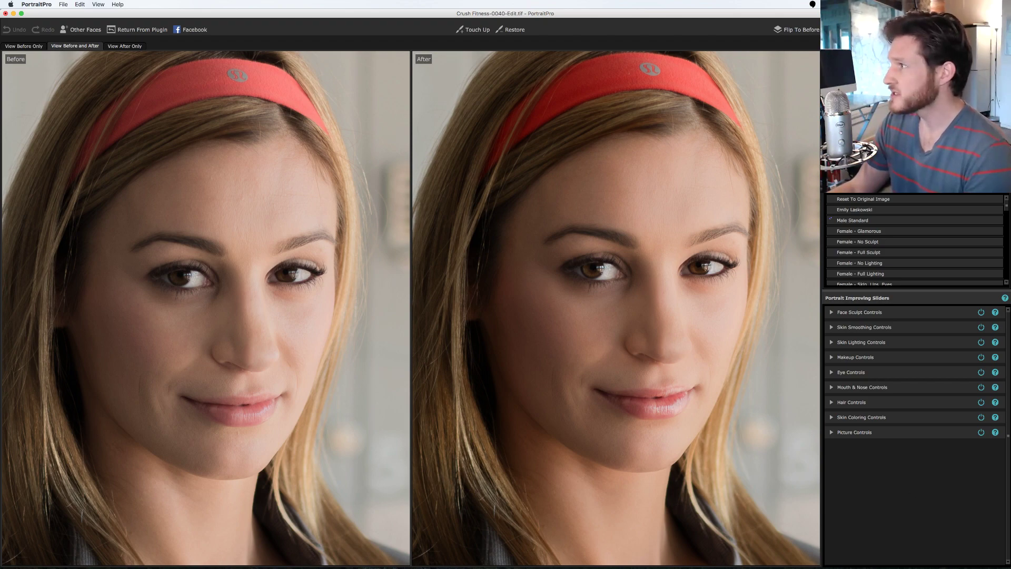
{"action": "key", "text": "super+0"}
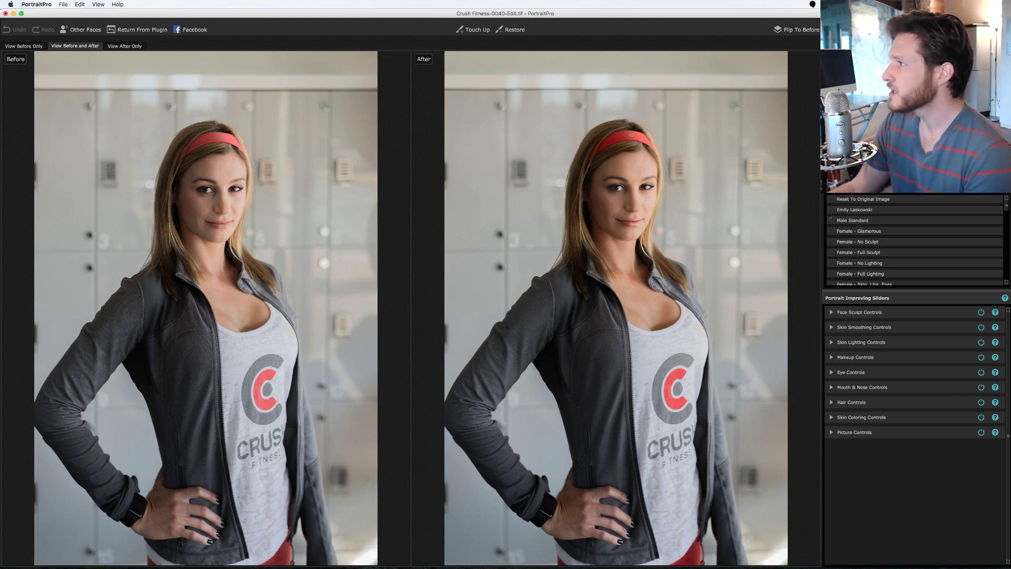
{"action": "key", "text": "super+equal"}
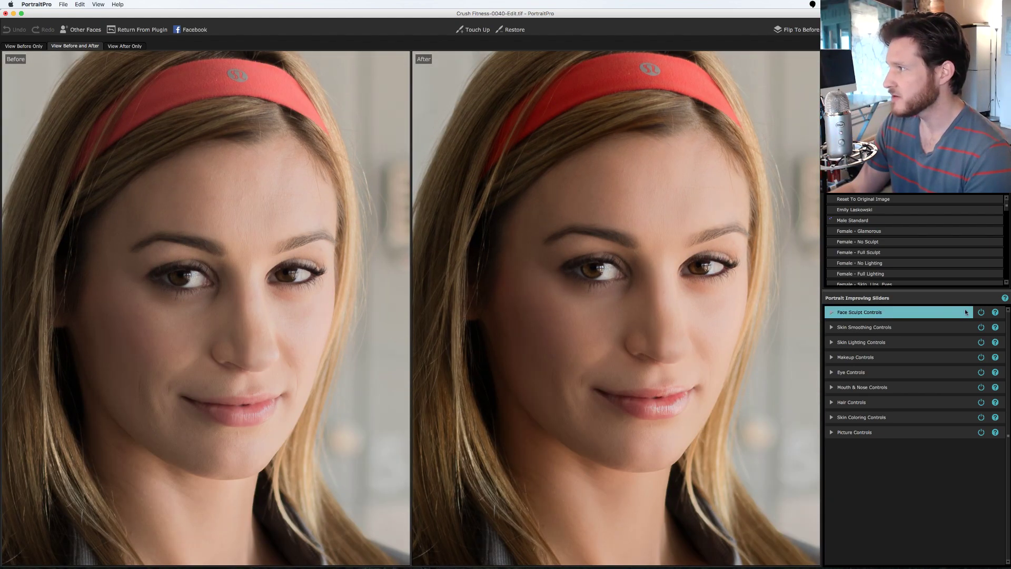
- In the Face Sculpt controls, compare Face Shape strengths of 100 and 52, and set Face Shape to 1
{"action": "key", "text": "super+minus"}
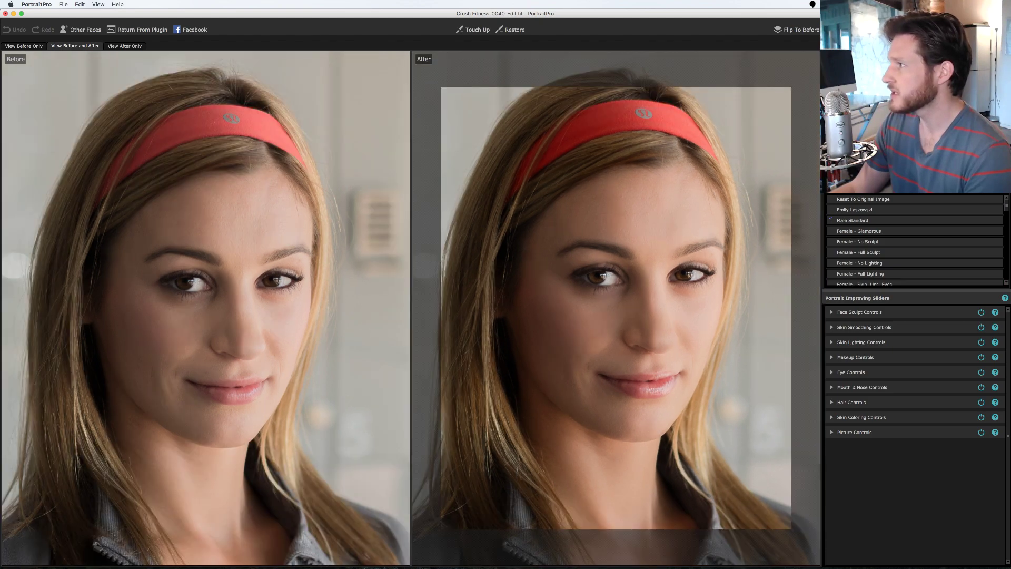
{"action": "left_click_drag", "start_coordinate": [732, 305], "coordinate": [734, 286]}
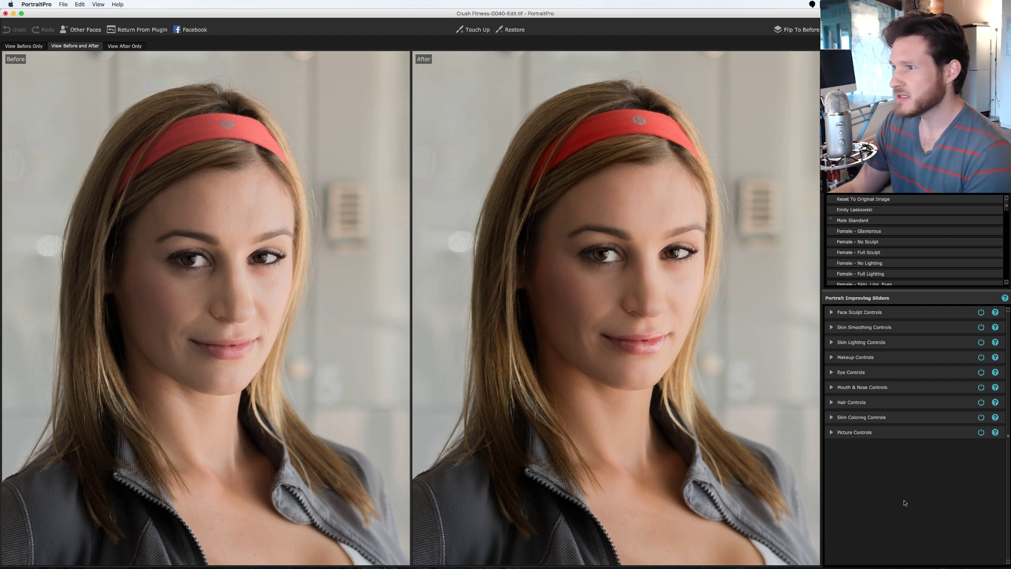
{"action": "left_click", "coordinate": [892, 313]}
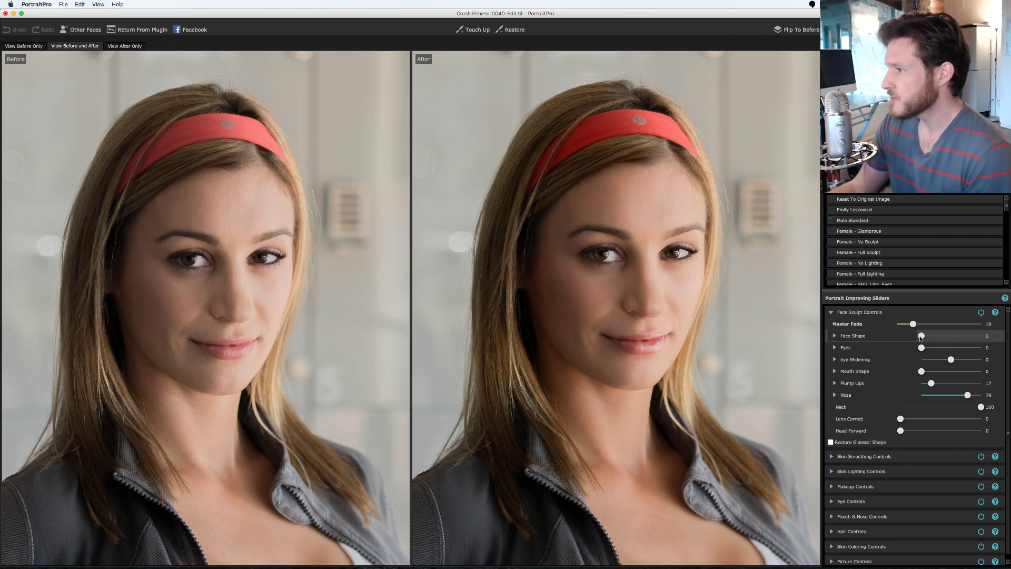
{"action": "left_click_drag", "start_coordinate": [922, 336], "coordinate": [987, 340]}
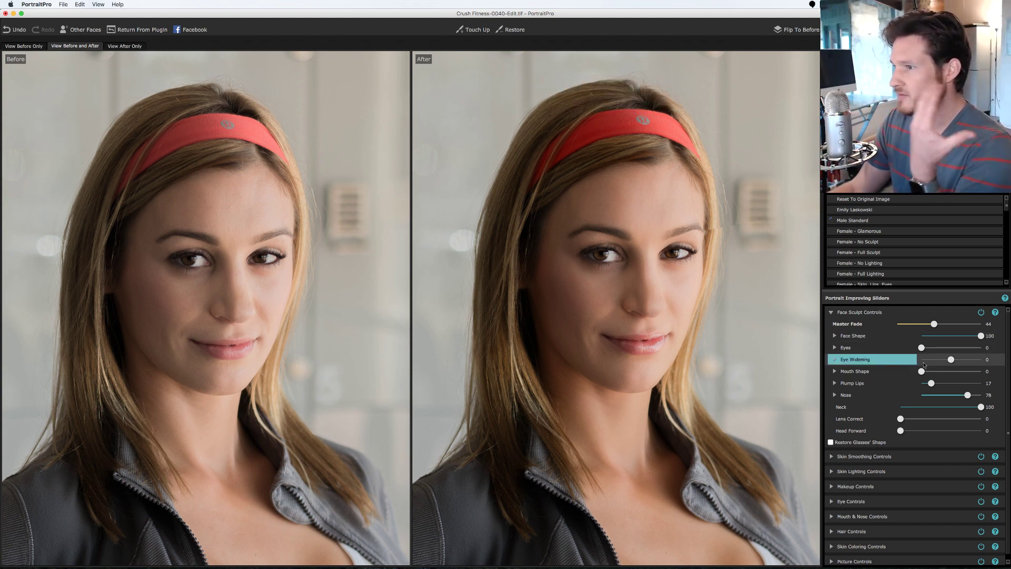
{"action": "left_click_drag", "start_coordinate": [966, 339], "coordinate": [952, 338]}
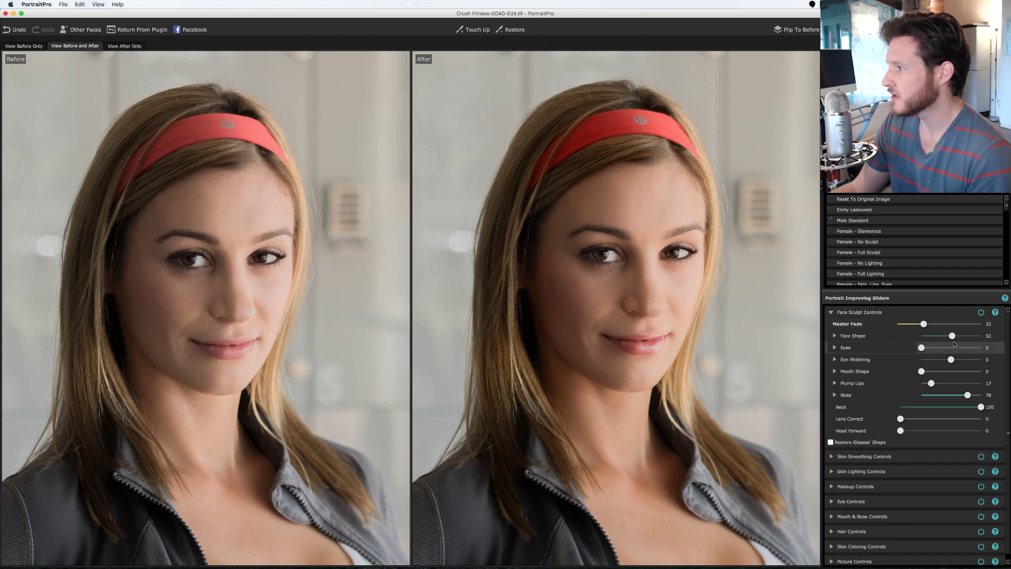
{"action": "left_click_drag", "start_coordinate": [953, 336], "coordinate": [981, 336]}
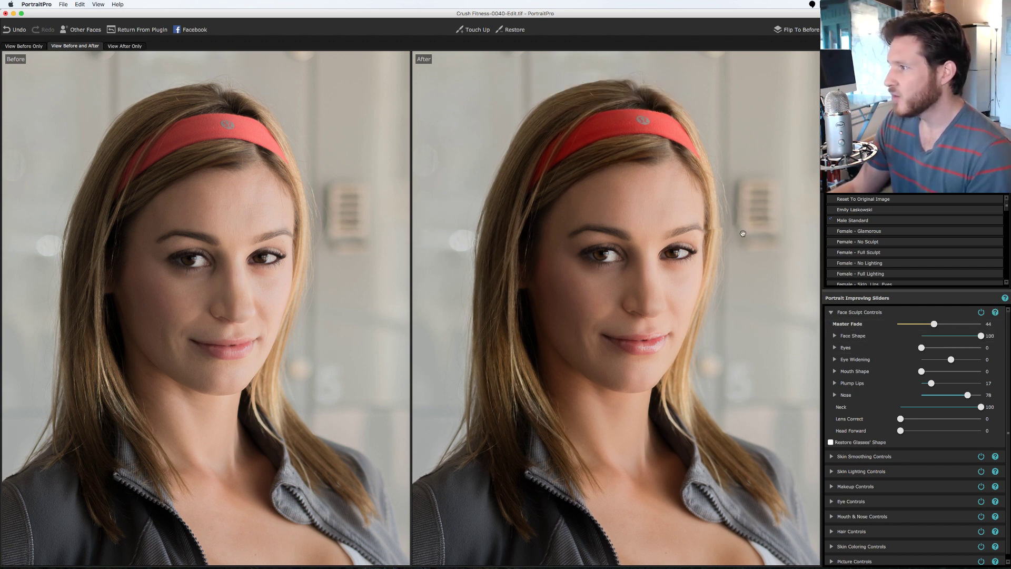
{"action": "left_click_drag", "start_coordinate": [981, 337], "coordinate": [923, 338]}
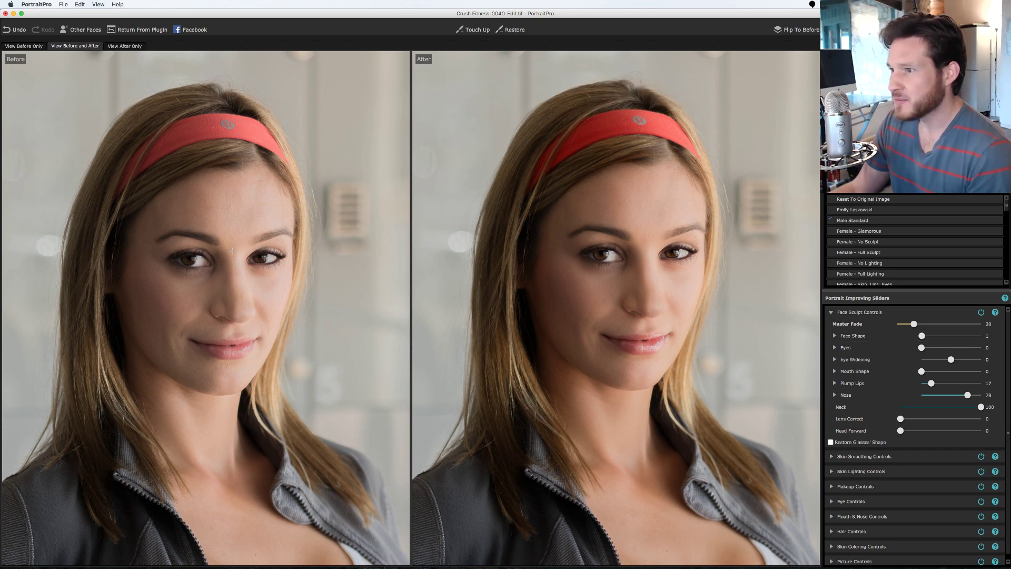
- Move the face outline slightly outward at the temple beside the right eye and eyebrow
{"action": "mouse_move", "coordinate": [291, 241]}
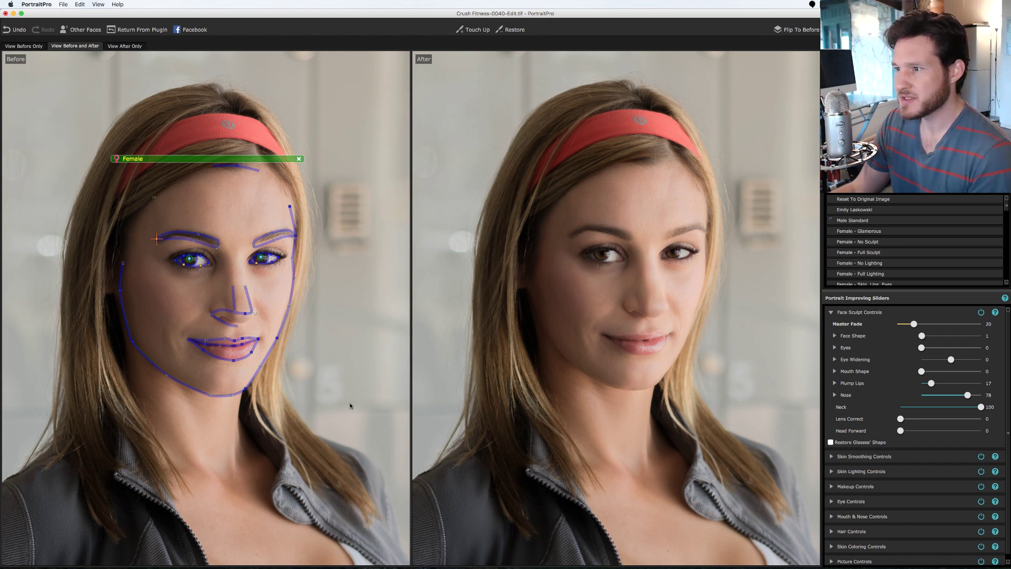
{"action": "left_click_drag", "start_coordinate": [297, 240], "coordinate": [298, 237]}
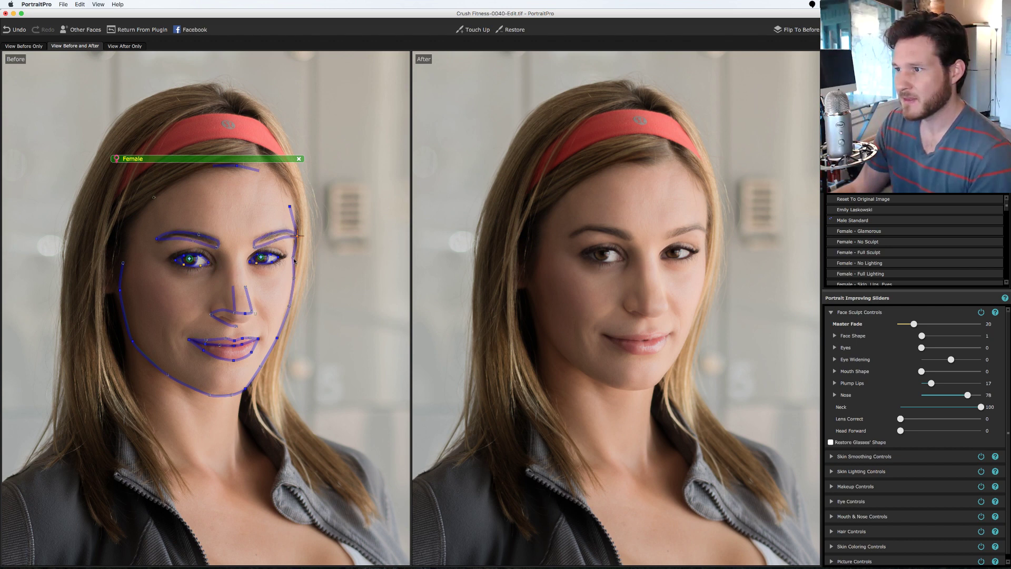
{"action": "left_click_drag", "start_coordinate": [294, 261], "coordinate": [296, 260]}
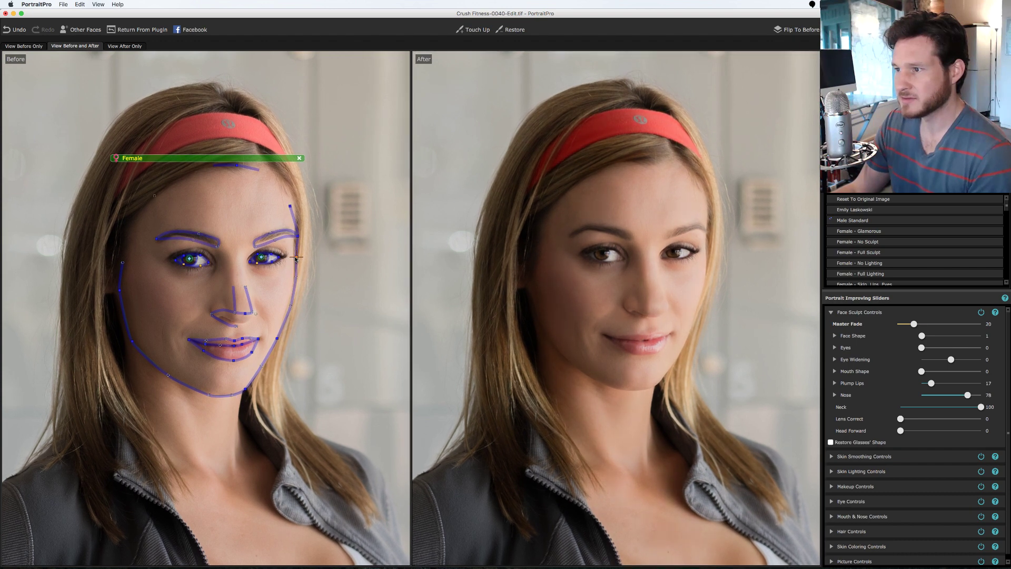
{"action": "left_click", "coordinate": [903, 377]}
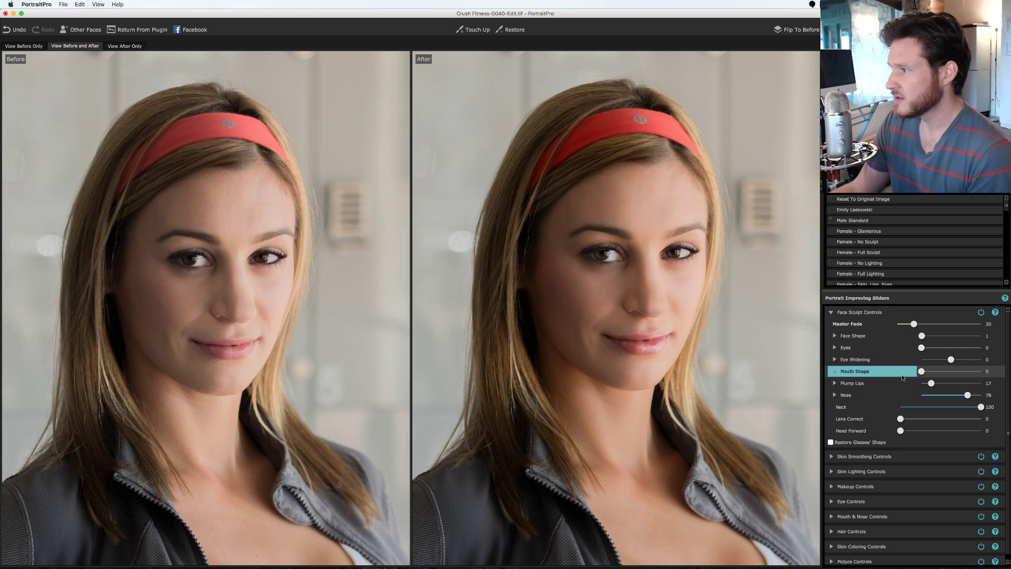
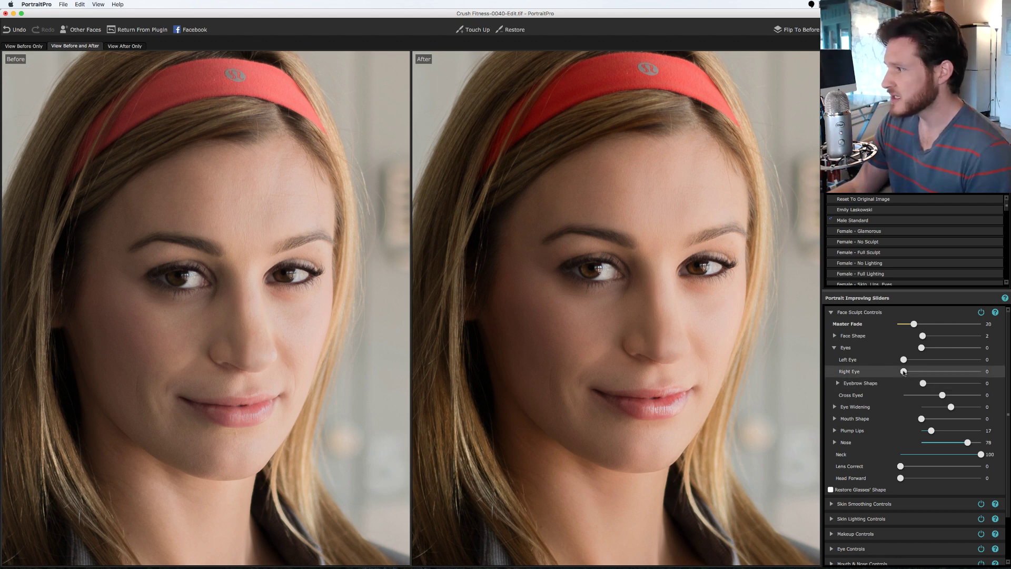
- Set Right Eye enlargement to 28, Widen Left to 13 and Widen Right to 100 for the eyes
{"action": "mouse_move", "coordinate": [904, 372]}
{"action": "left_mouse_down"}
{"action": "mouse_move", "coordinate": [939, 372]}
{"action": "mouse_move", "coordinate": [914, 374]}
{"action": "left_mouse_up"}
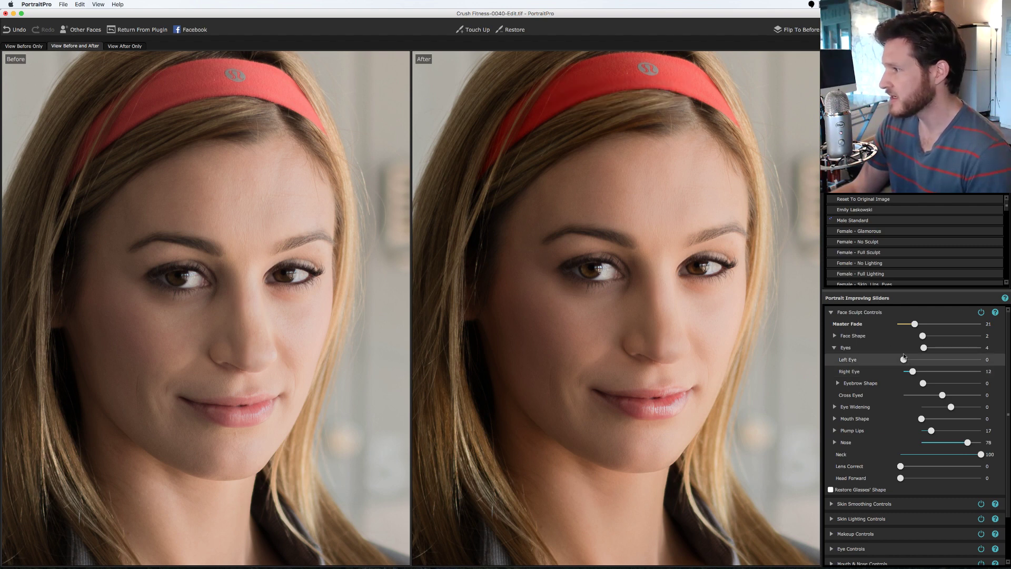
{"action": "left_click", "coordinate": [834, 336]}
{"action": "left_click", "coordinate": [835, 336]}
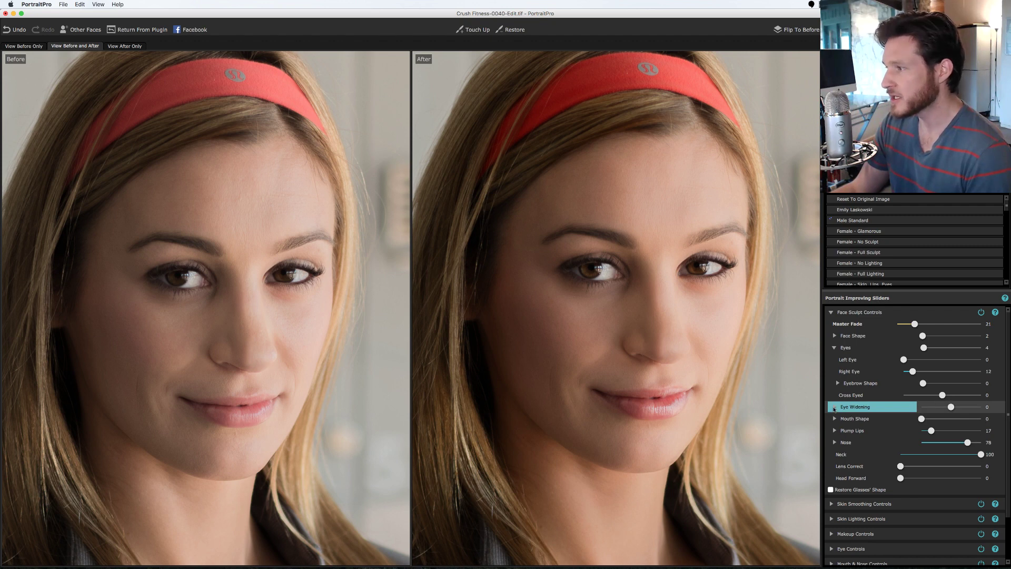
{"action": "left_click", "coordinate": [834, 408]}
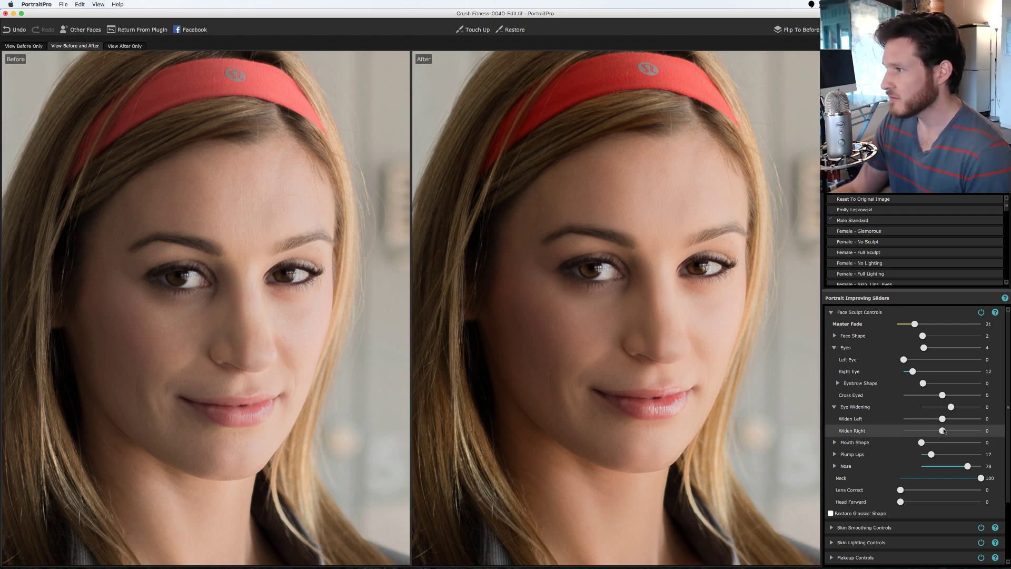
{"action": "left_click_drag", "start_coordinate": [944, 431], "coordinate": [968, 432]}
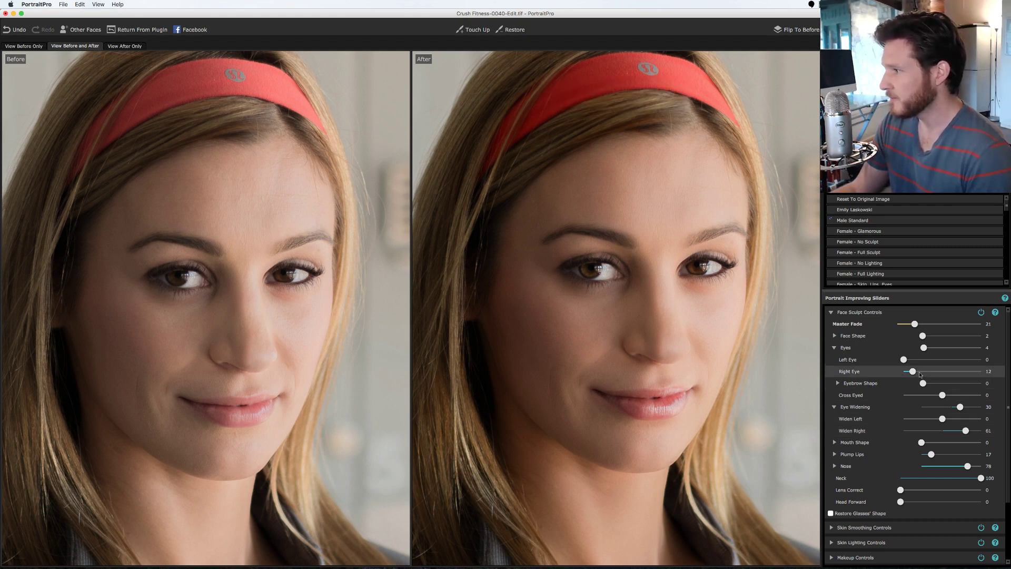
{"action": "left_click_drag", "start_coordinate": [914, 372], "coordinate": [925, 374]}
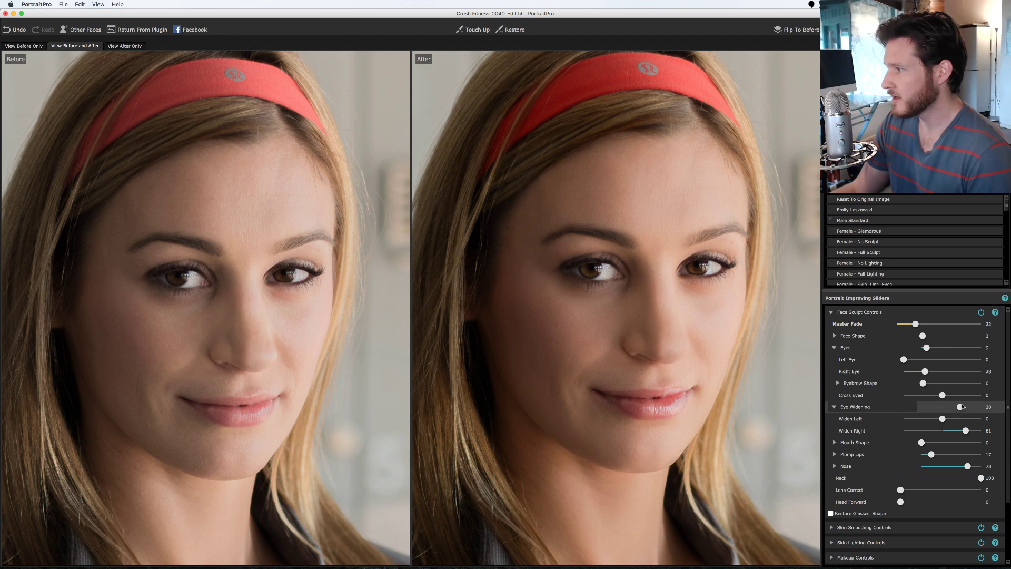
{"action": "left_click_drag", "start_coordinate": [961, 407], "coordinate": [983, 431]}
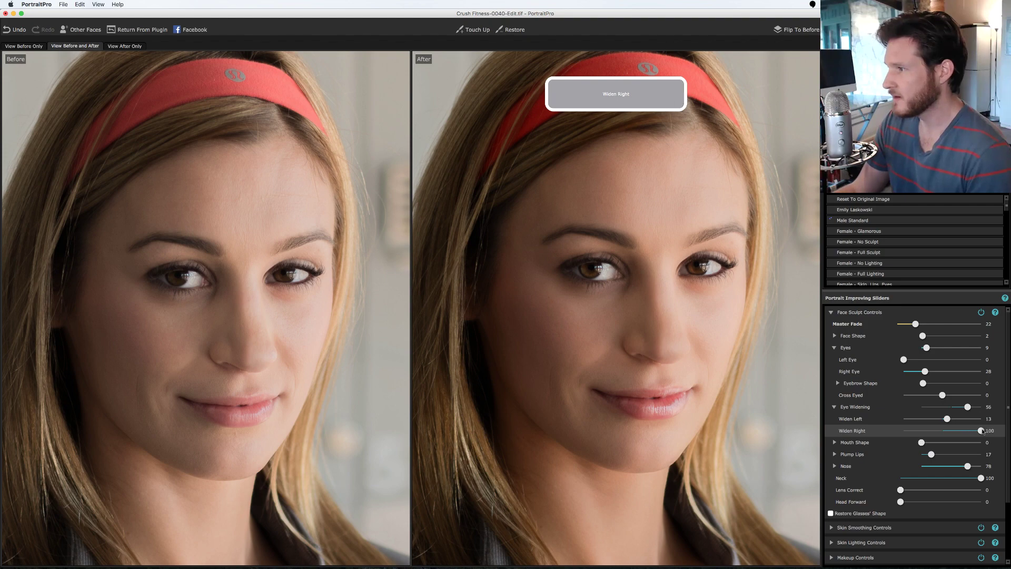
- Check the eye changes on the whole photo, and set the overall Mouth Shape to 25
{"action": "key", "text": "super+0"}
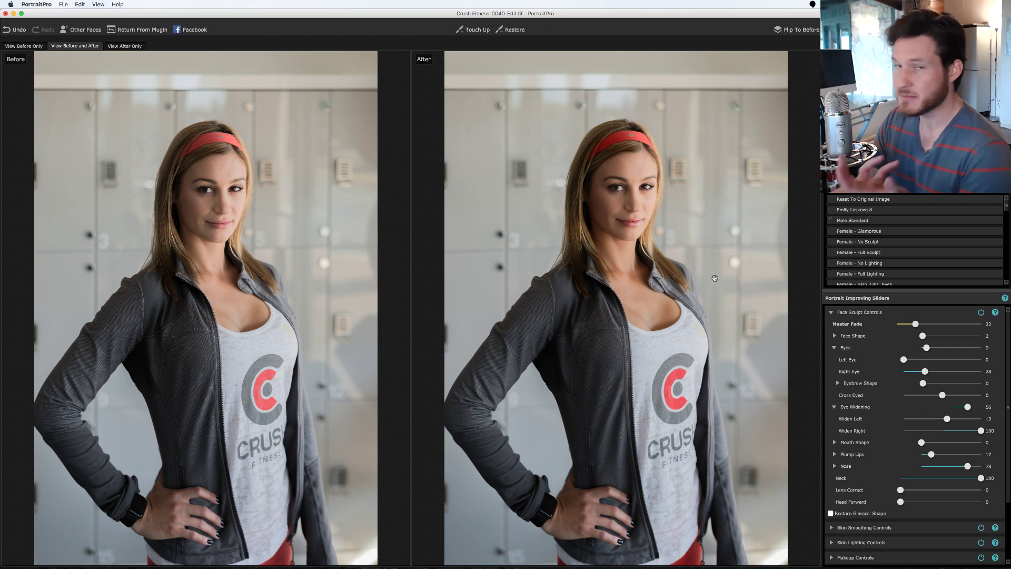
{"action": "mouse_move", "coordinate": [410, 344]}
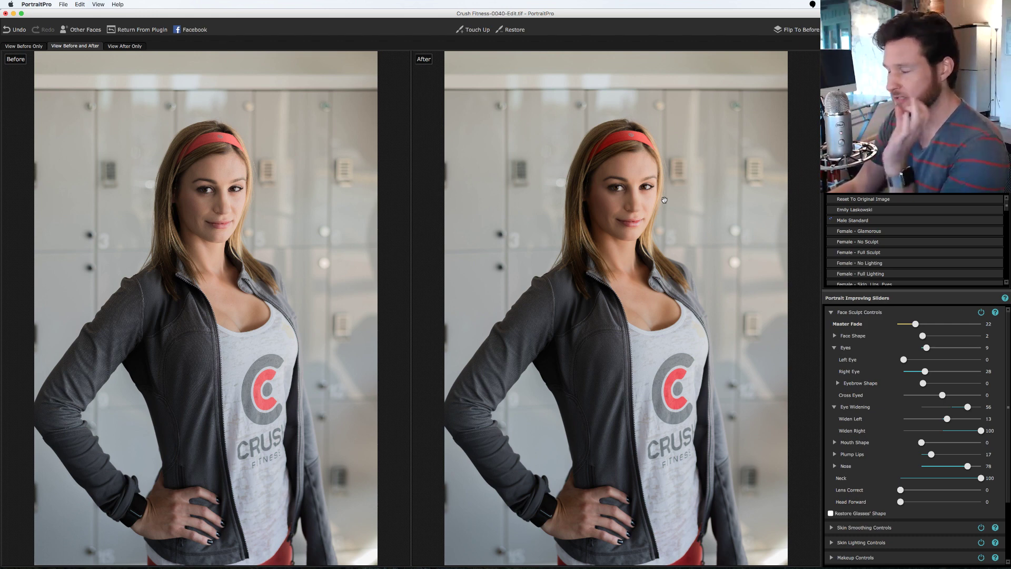
{"action": "left_click", "coordinate": [834, 443]}
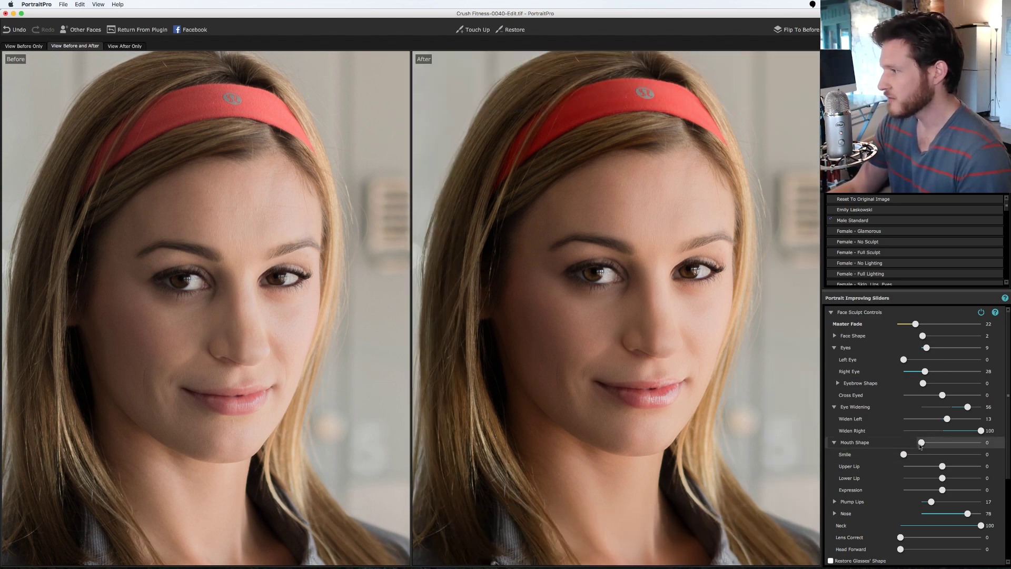
{"action": "left_click_drag", "start_coordinate": [921, 442], "coordinate": [939, 444]}
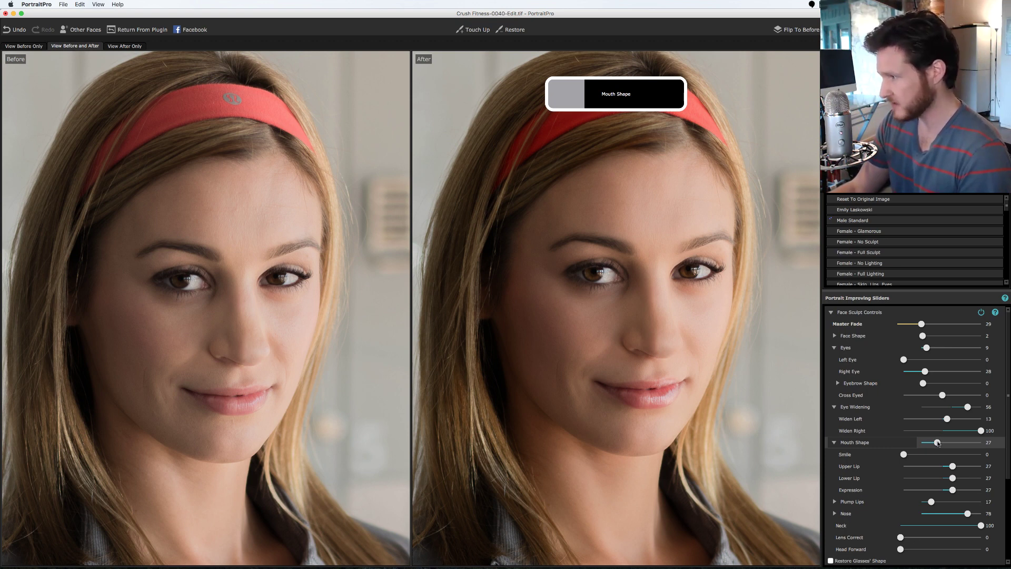
{"action": "mouse_move", "coordinate": [938, 444]}
{"action": "left_mouse_down"}
{"action": "mouse_move", "coordinate": [922, 444]}
{"action": "mouse_move", "coordinate": [937, 444]}
{"action": "left_mouse_up"}
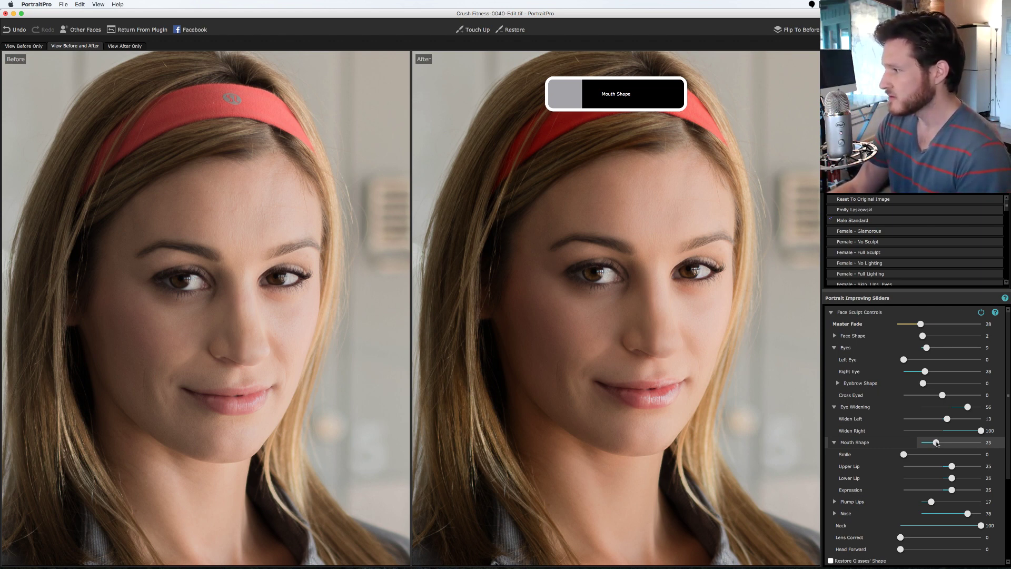
- Try Smile and Expression at 100, and set Smile to 23, Expression to 14 and Plump Lips to 19
{"action": "left_click_drag", "start_coordinate": [904, 454], "coordinate": [937, 458]}
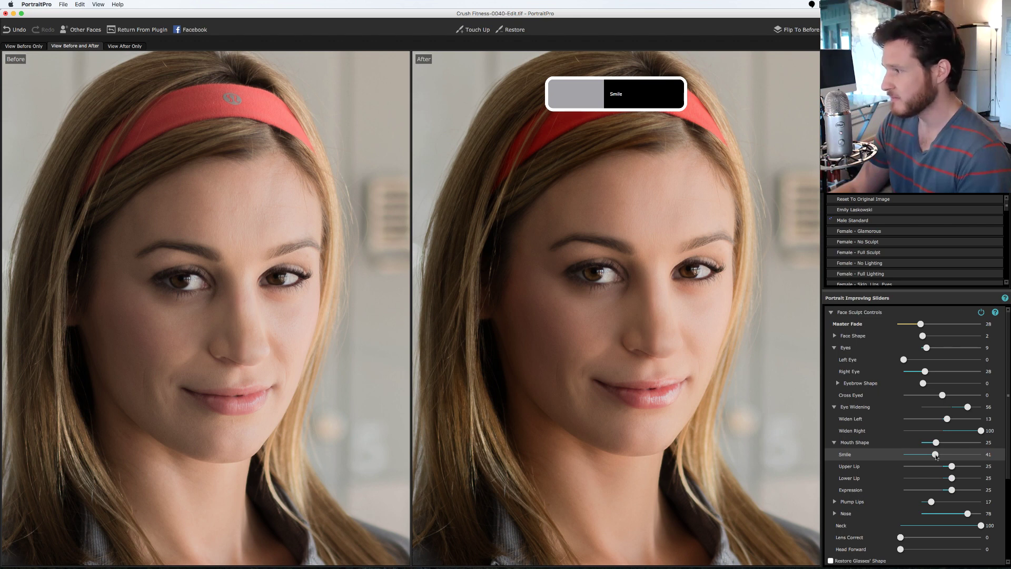
{"action": "left_click_drag", "start_coordinate": [937, 457], "coordinate": [988, 457]}
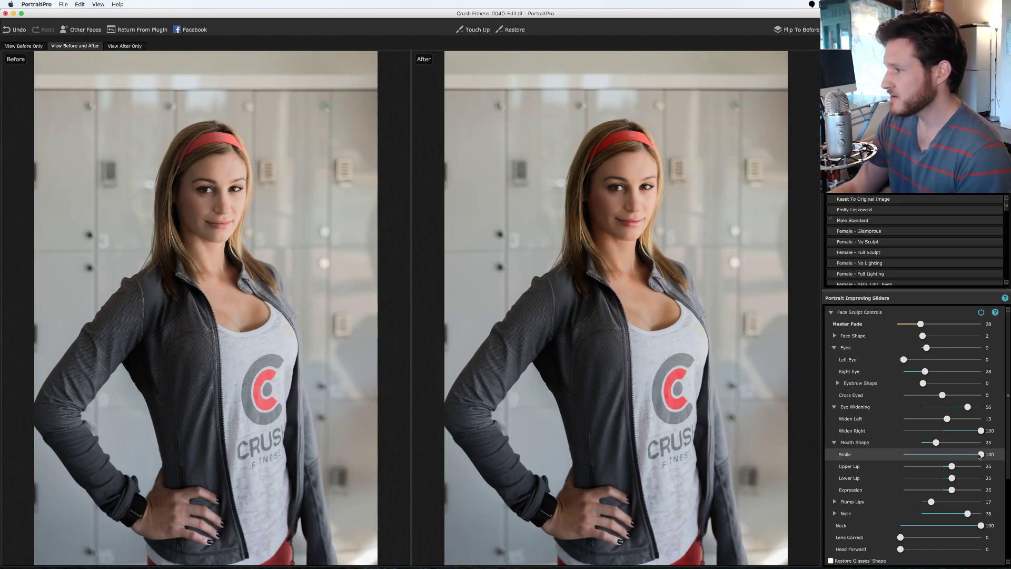
{"action": "left_click_drag", "start_coordinate": [981, 455], "coordinate": [830, 466]}
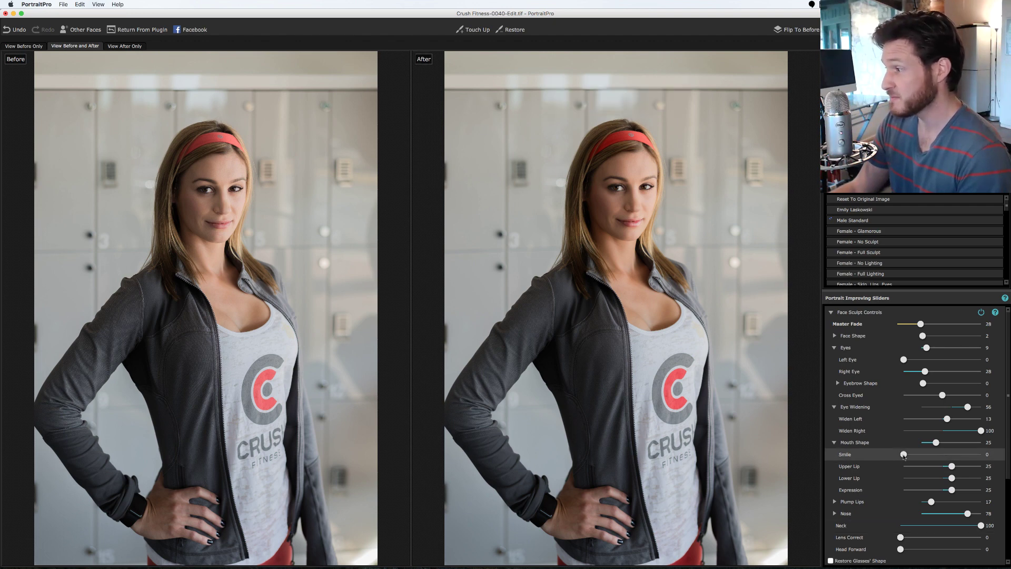
{"action": "left_click_drag", "start_coordinate": [904, 456], "coordinate": [922, 458]}
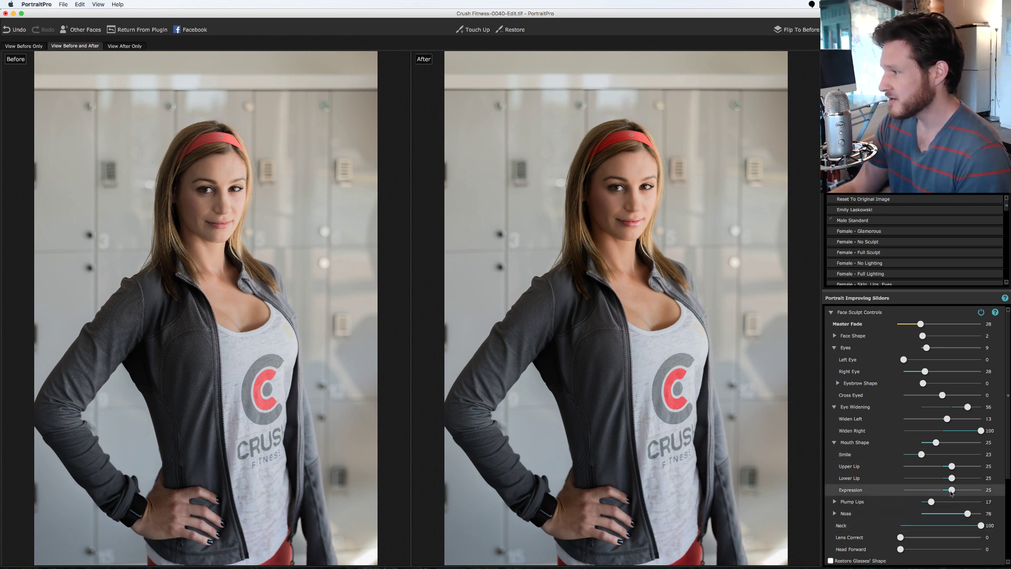
{"action": "left_click_drag", "start_coordinate": [952, 493], "coordinate": [1009, 494]}
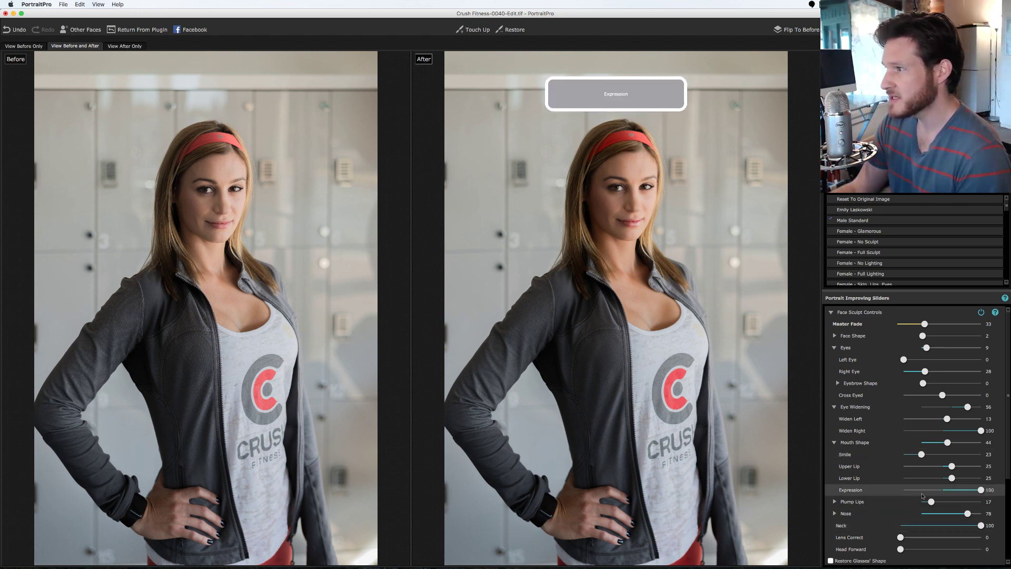
{"action": "mouse_move", "coordinate": [923, 496]}
{"action": "left_mouse_down"}
{"action": "mouse_move", "coordinate": [826, 499]}
{"action": "mouse_move", "coordinate": [948, 492]}
{"action": "mouse_move", "coordinate": [934, 503]}
{"action": "mouse_move", "coordinate": [1010, 503]}
{"action": "mouse_move", "coordinate": [934, 504]}
{"action": "left_mouse_up"}
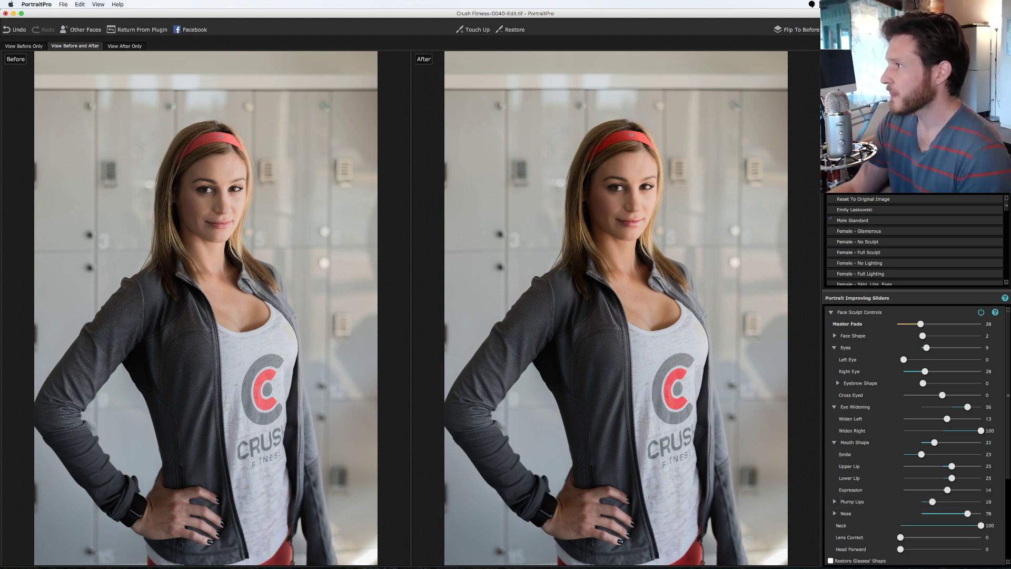
- Try the Nose sculpting at 0 on the enlarged face, and undo the change
{"action": "key", "text": "super+equal"}
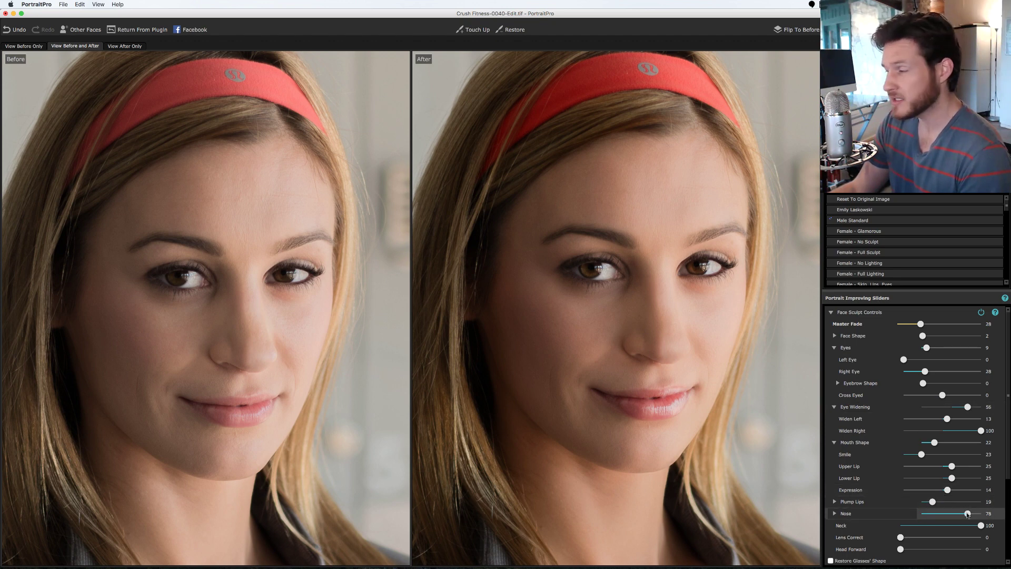
{"action": "left_click_drag", "start_coordinate": [968, 514], "coordinate": [920, 514]}
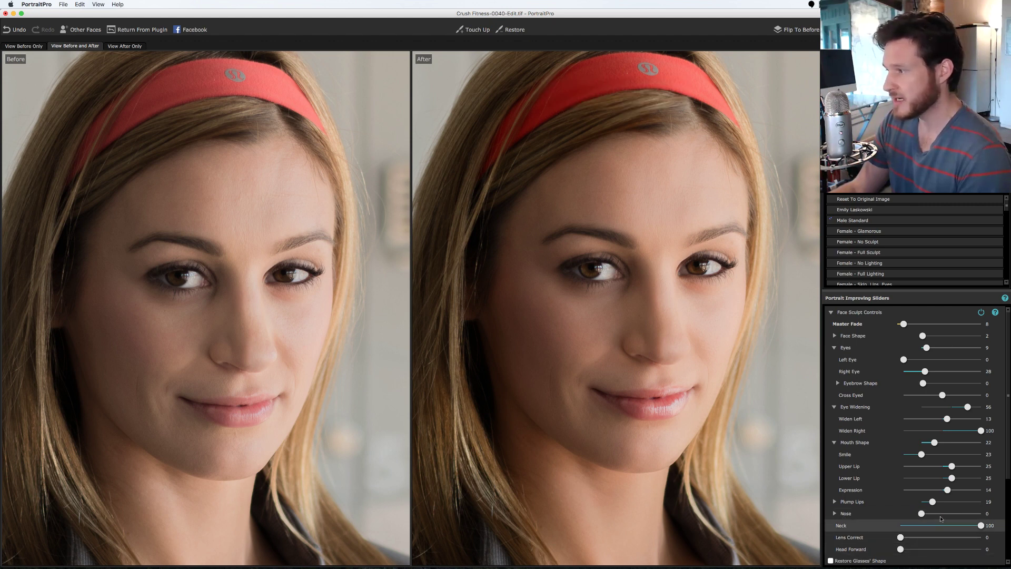
{"action": "key", "text": "super+z"}
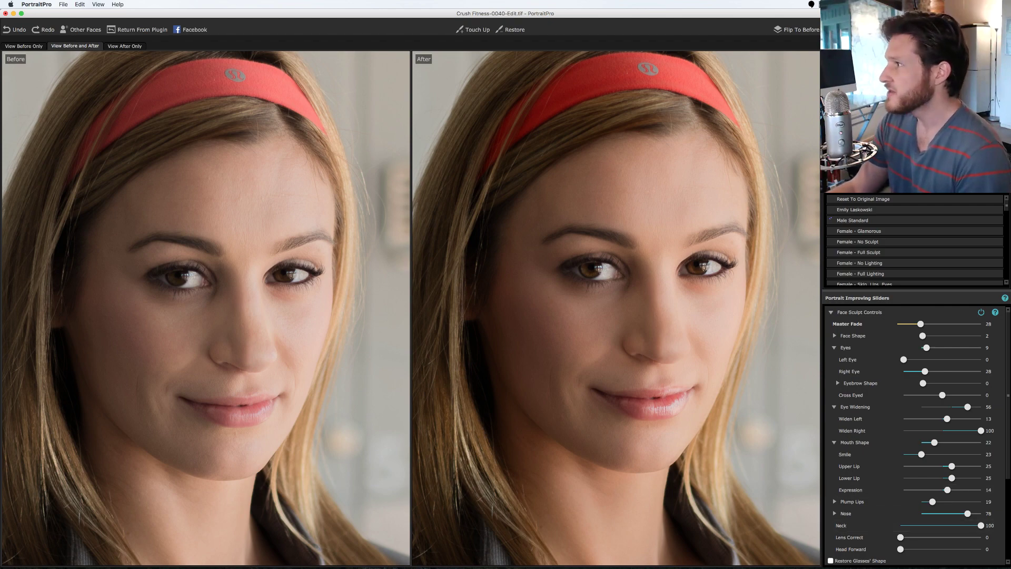
- Try out the Neck and Lens Correct adjustments on the full photo, and return them to 100 and 0
{"action": "scroll", "coordinate": [616, 308], "scroll_direction": "down", "scroll_amount": 1}
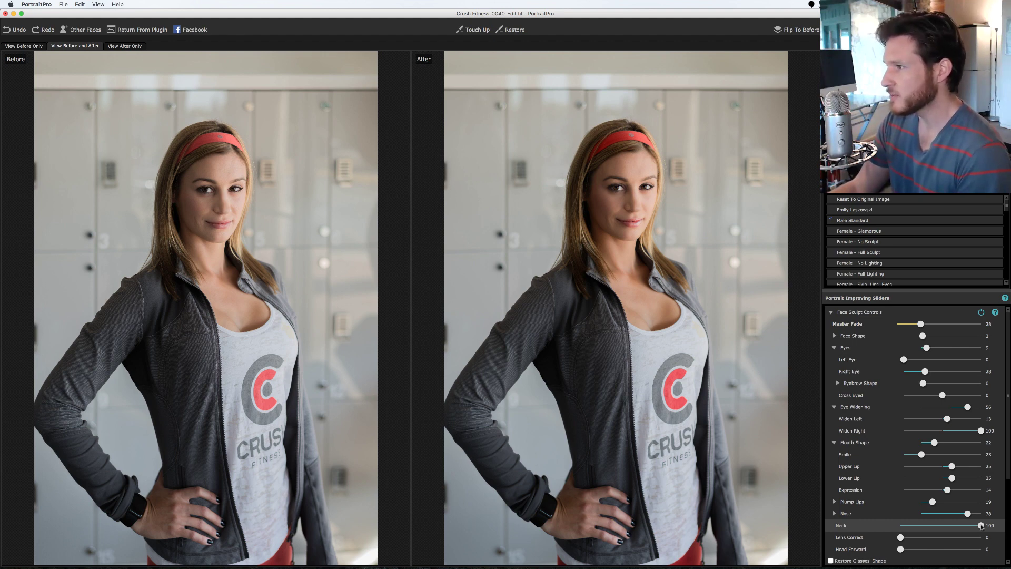
{"action": "mouse_move", "coordinate": [980, 525]}
{"action": "left_mouse_down"}
{"action": "mouse_move", "coordinate": [866, 531]}
{"action": "mouse_move", "coordinate": [972, 528]}
{"action": "left_mouse_up"}
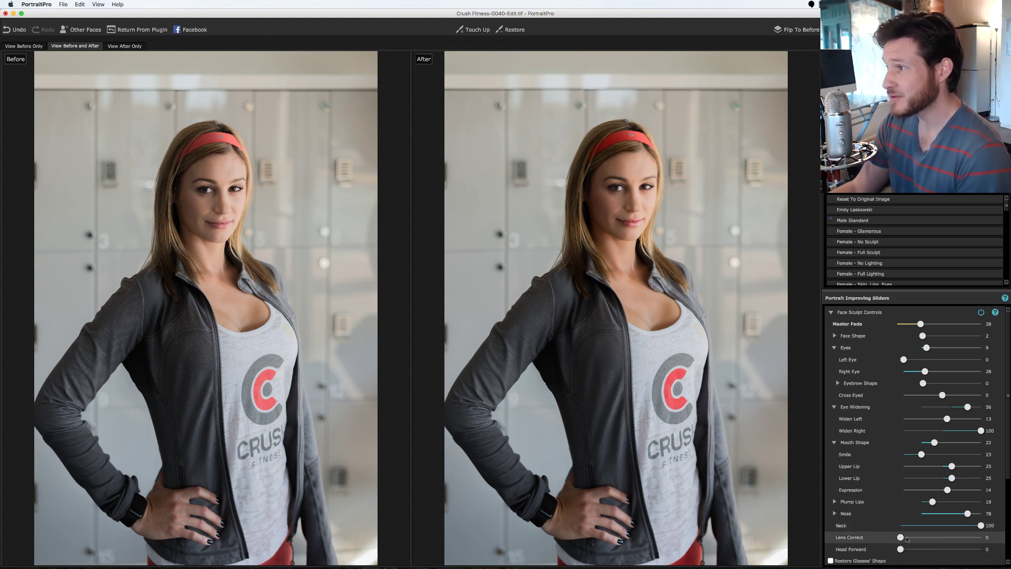
{"action": "left_click_drag", "start_coordinate": [907, 539], "coordinate": [863, 542]}
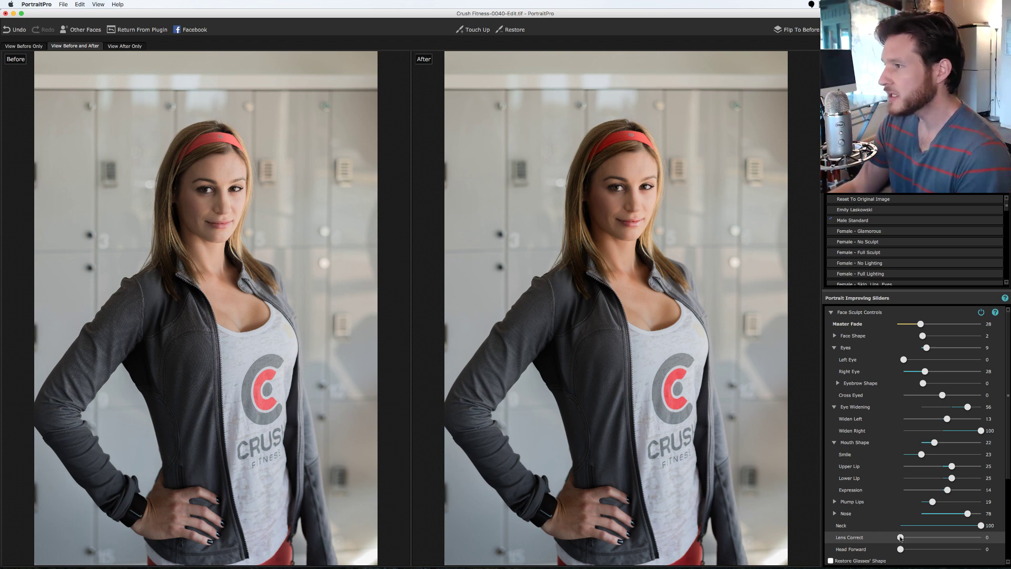
- Try Lens Correct at 100, return it to 0, and set Head Forward to 100
{"action": "left_click_drag", "start_coordinate": [900, 537], "coordinate": [1004, 538]}
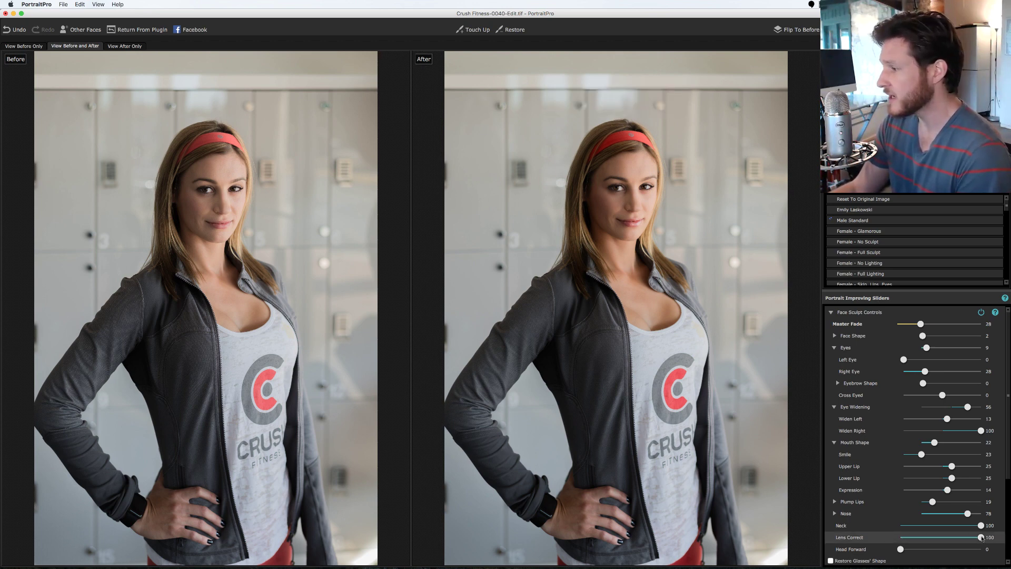
{"action": "left_click_drag", "start_coordinate": [982, 537], "coordinate": [901, 538]}
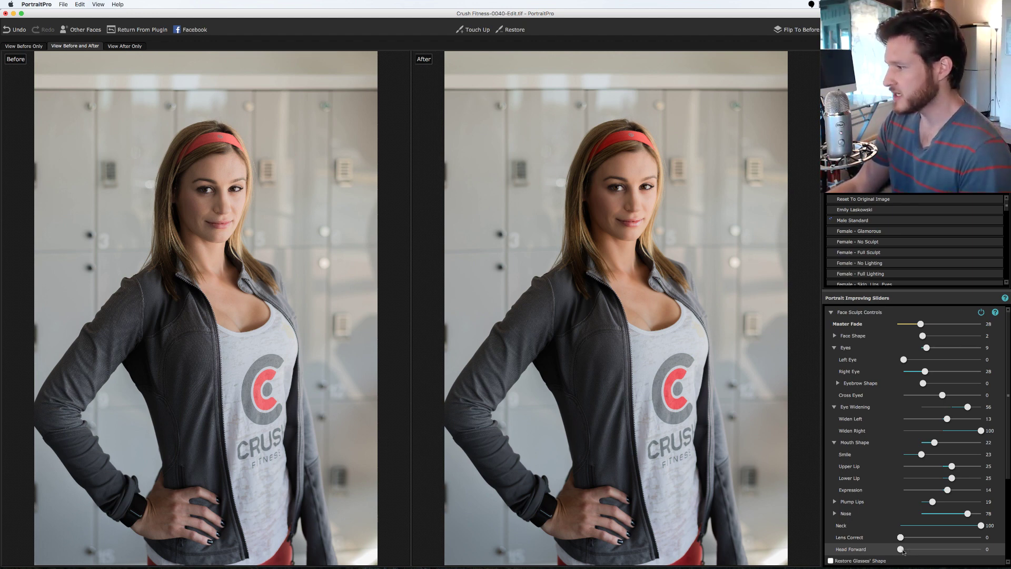
{"action": "left_click_drag", "start_coordinate": [900, 549], "coordinate": [1009, 553]}
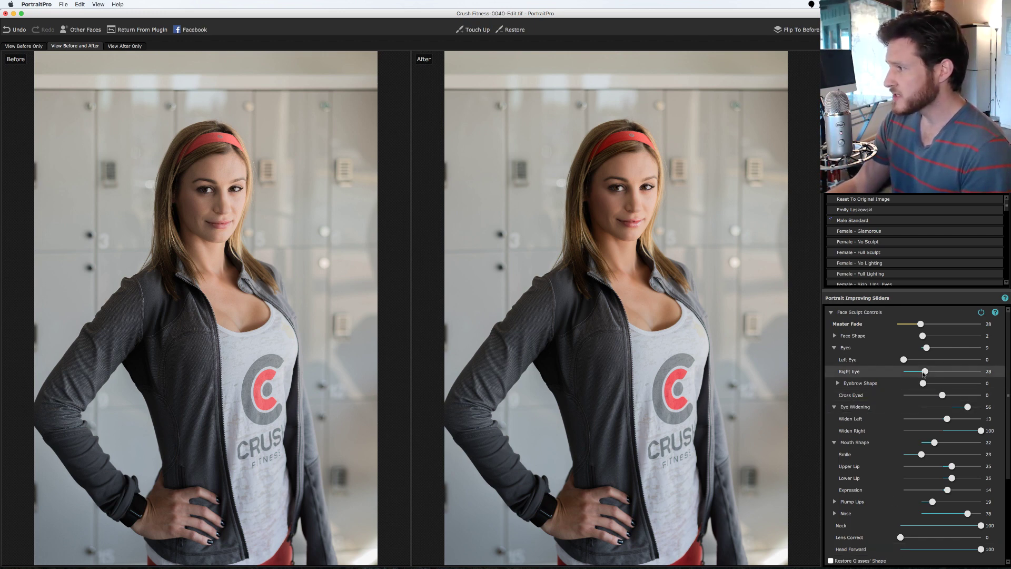
- Set Right Eye to 50, Widen Left to -44, Widen Right to 43 and overall Eye Widening to 0, checking the enlarged face
{"action": "left_click_drag", "start_coordinate": [925, 371], "coordinate": [944, 374]}
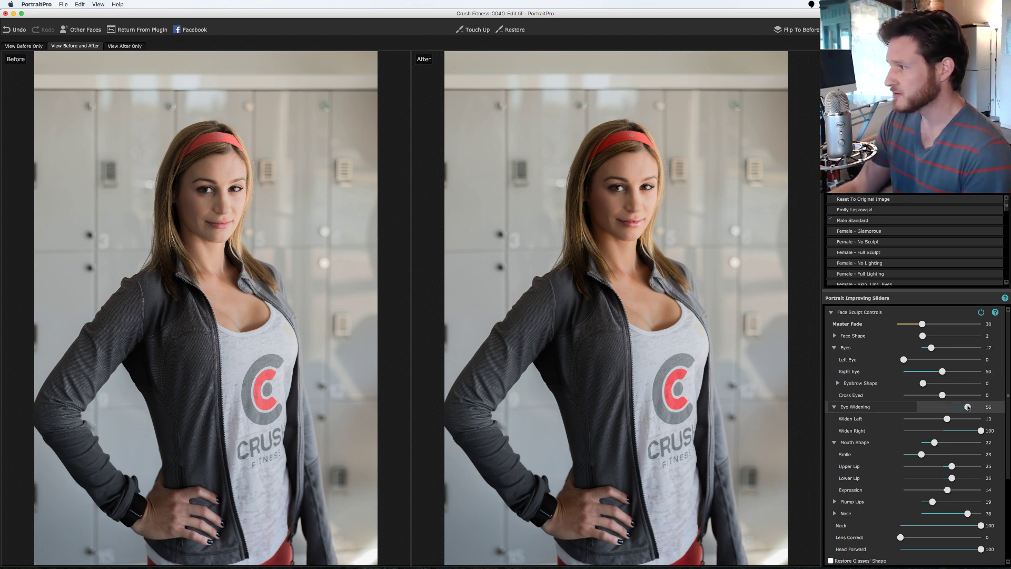
{"action": "left_click_drag", "start_coordinate": [968, 407], "coordinate": [919, 420]}
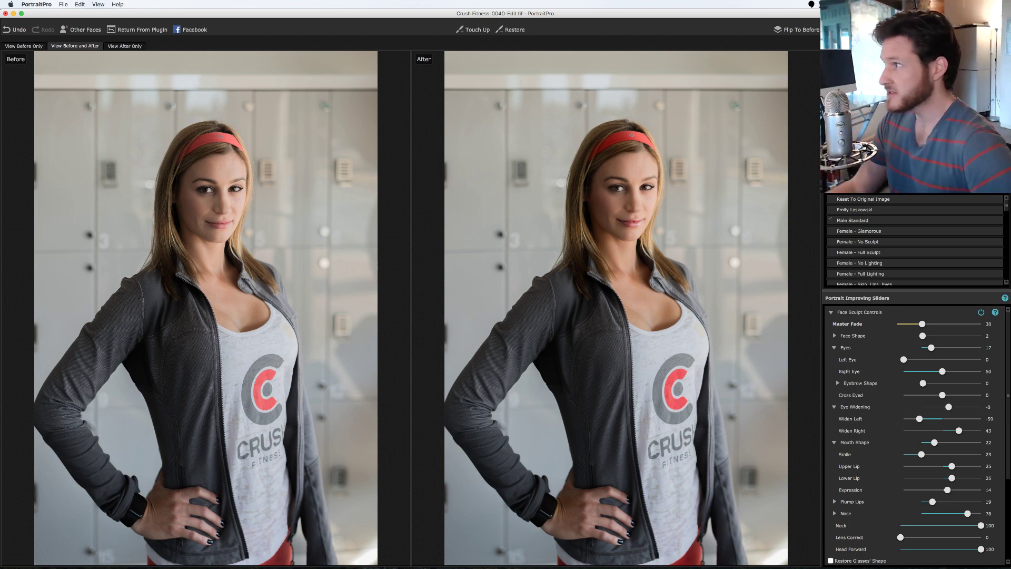
{"action": "key", "text": "super+plus"}
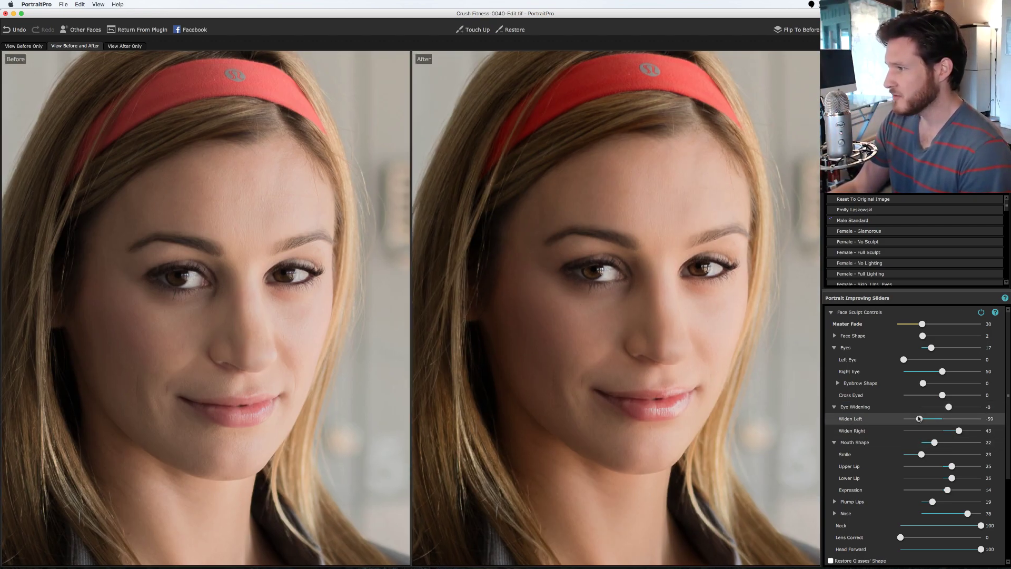
{"action": "mouse_move", "coordinate": [919, 419]}
{"action": "left_mouse_down"}
{"action": "mouse_move", "coordinate": [942, 419]}
{"action": "mouse_move", "coordinate": [927, 420]}
{"action": "left_mouse_up"}
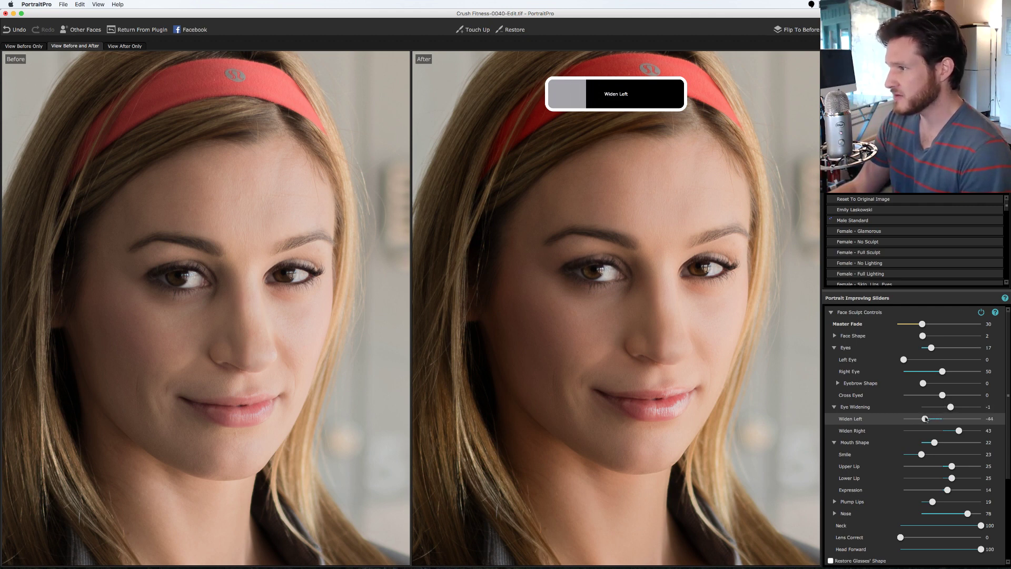
{"action": "left_click", "coordinate": [951, 407]}
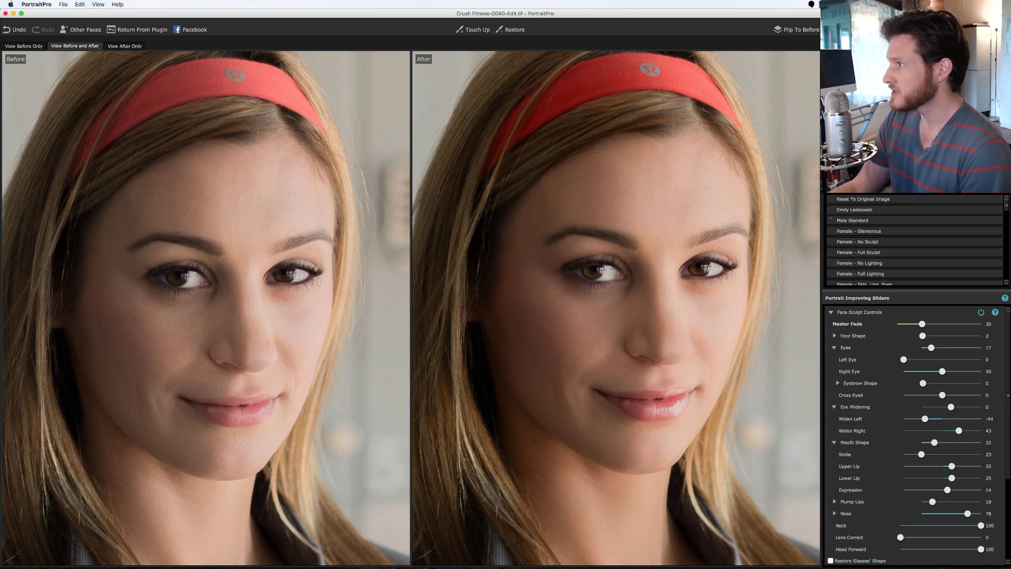
{"action": "key", "text": "super+0"}
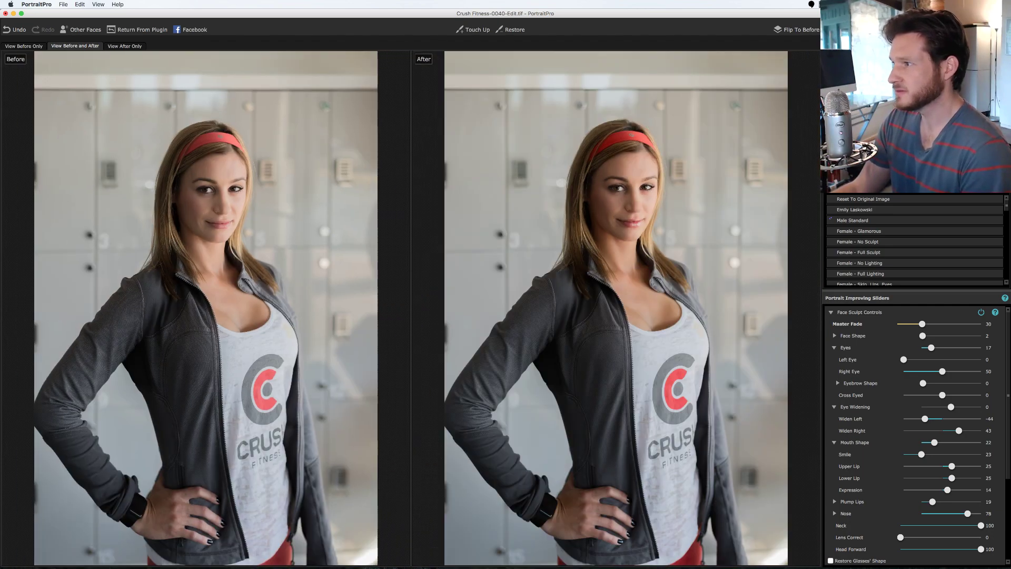